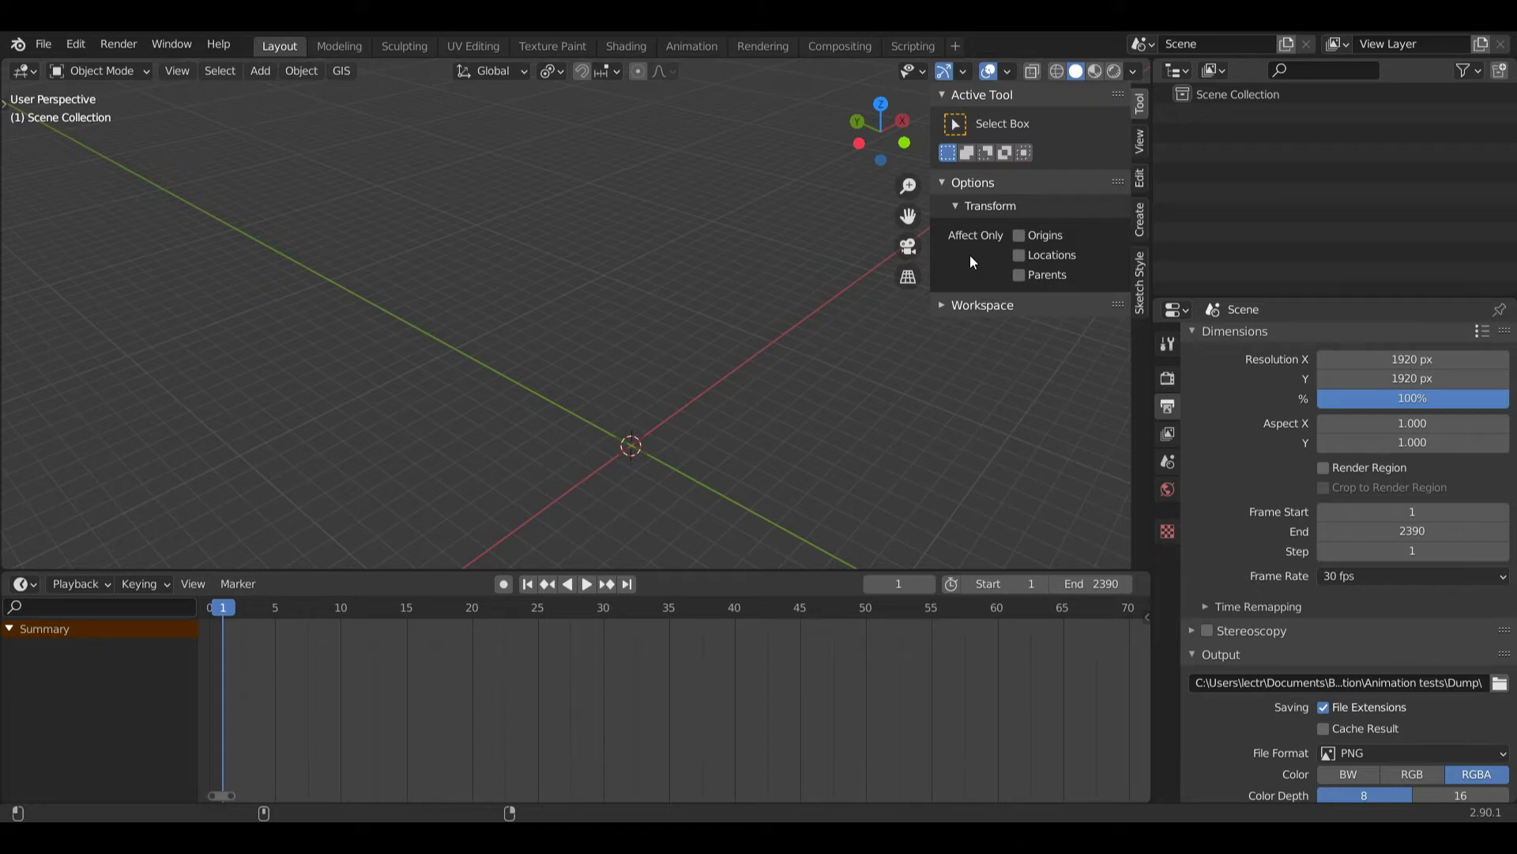
Add a cube and a plane to the scene, framing the view on the cube.
key(shift+a)
mouse_move(970, 255)
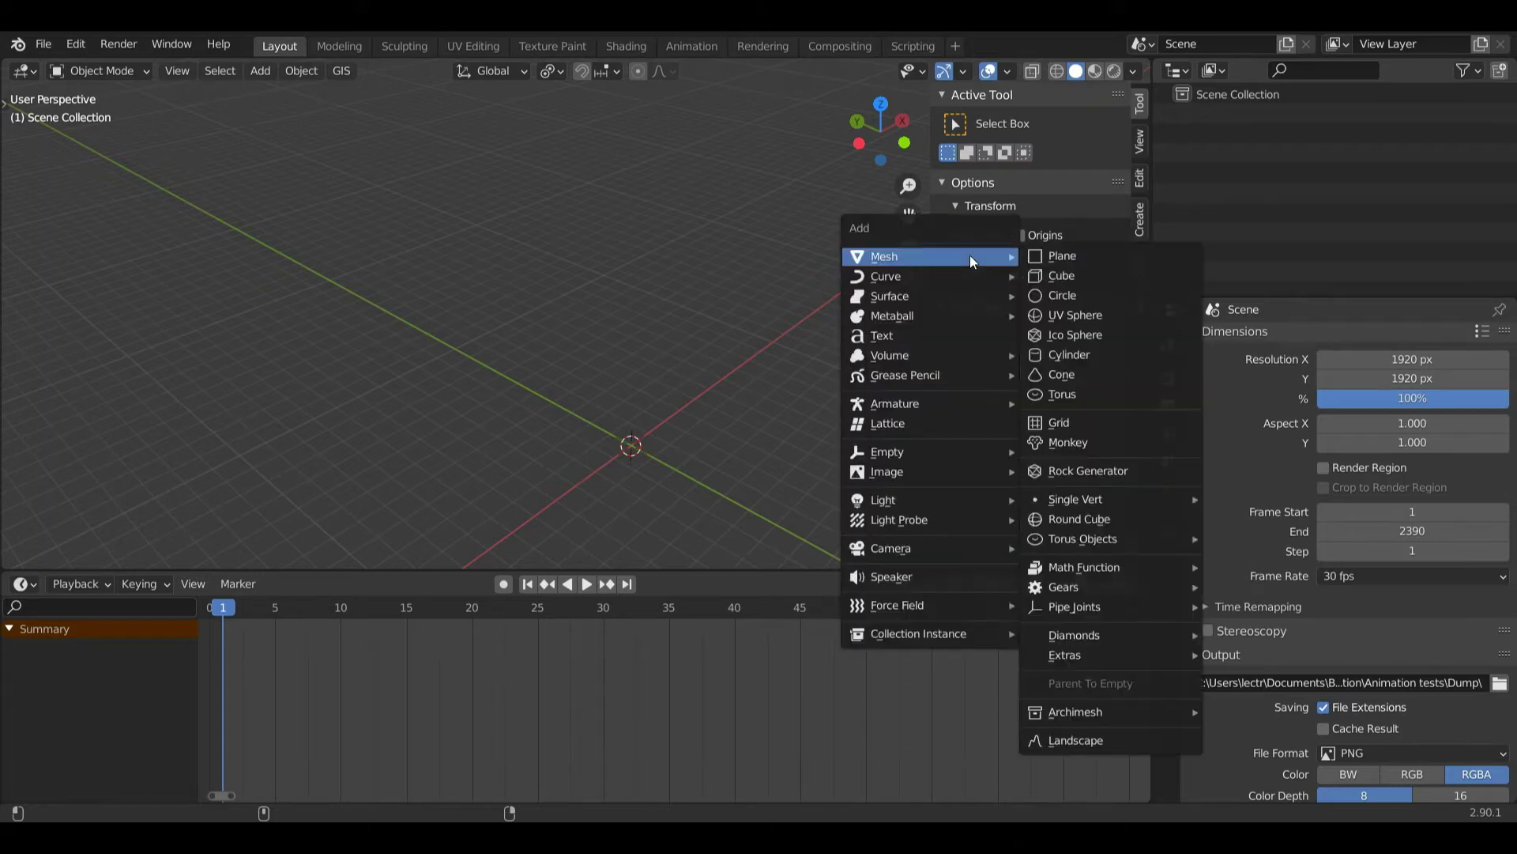
click(1040, 275)
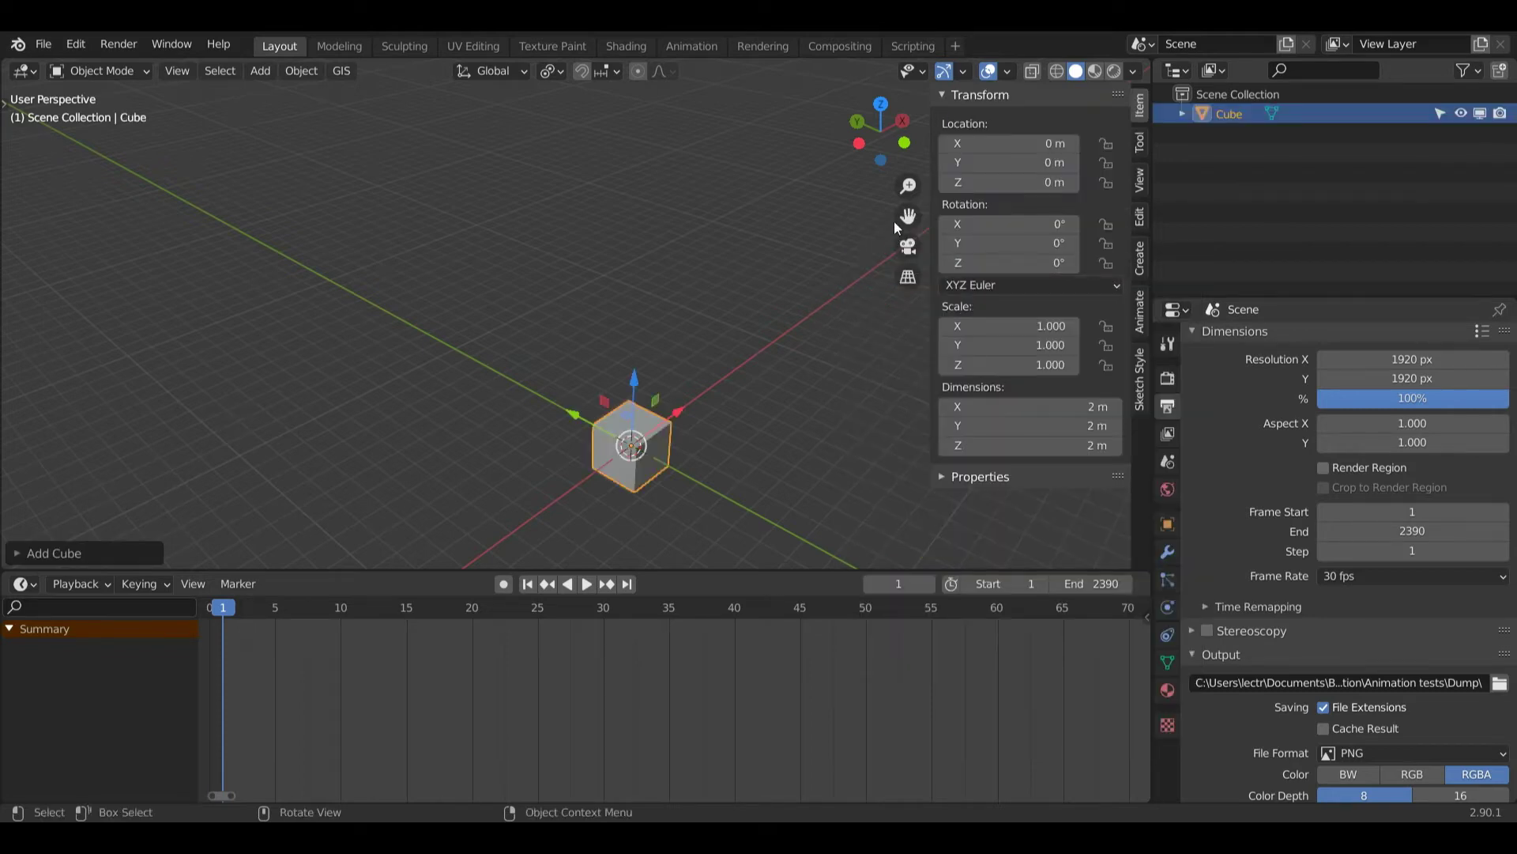
key(KP_Decimal)
key(shift+a)
mouse_move(757, 363)
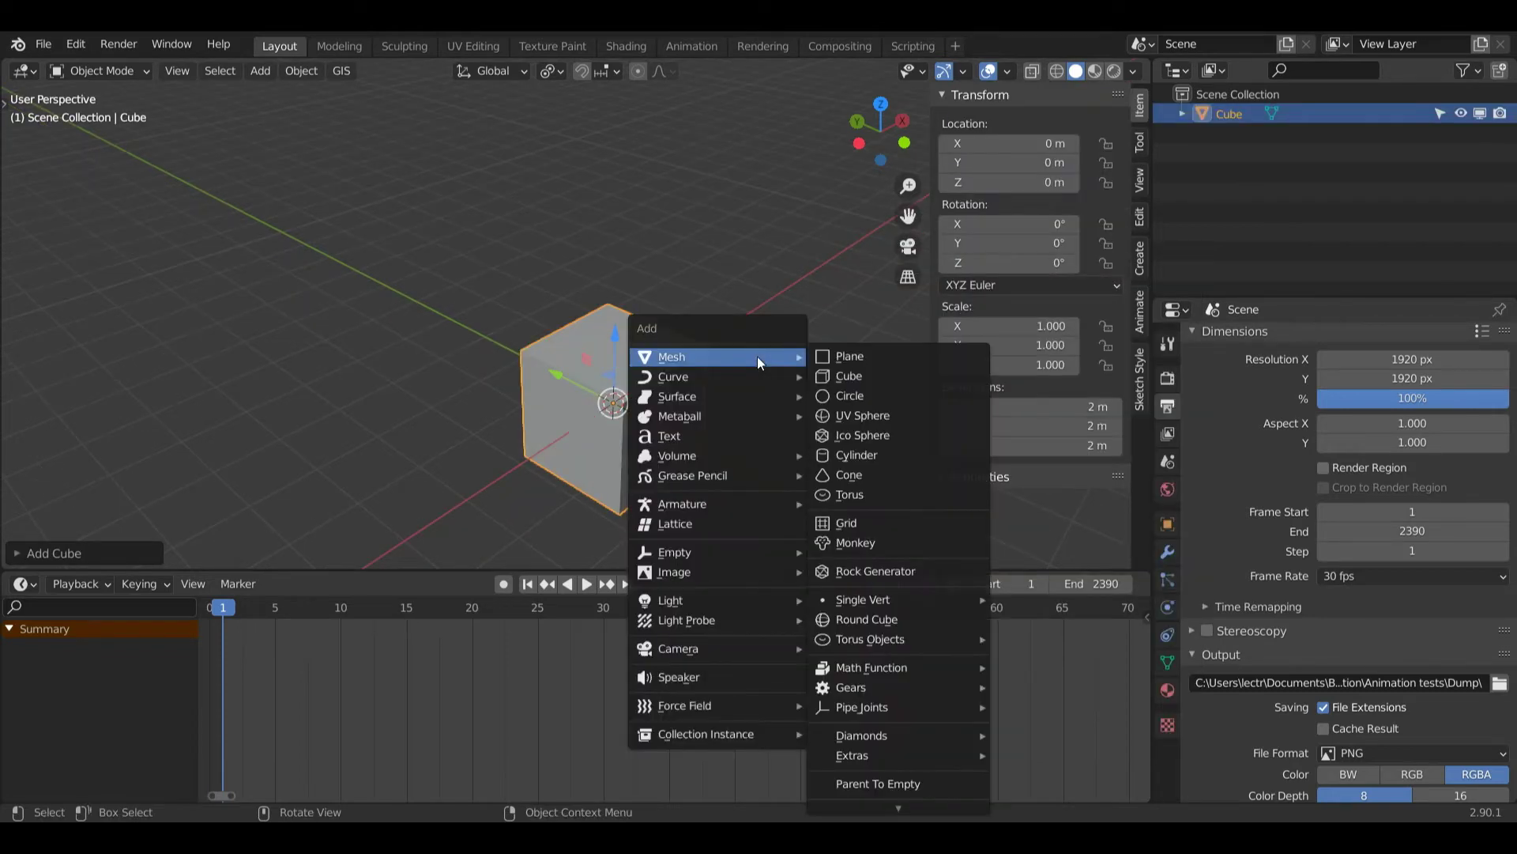
click(874, 356)
Raise the plane along Z to about 2.7 m and scale it by 2.
key(g)
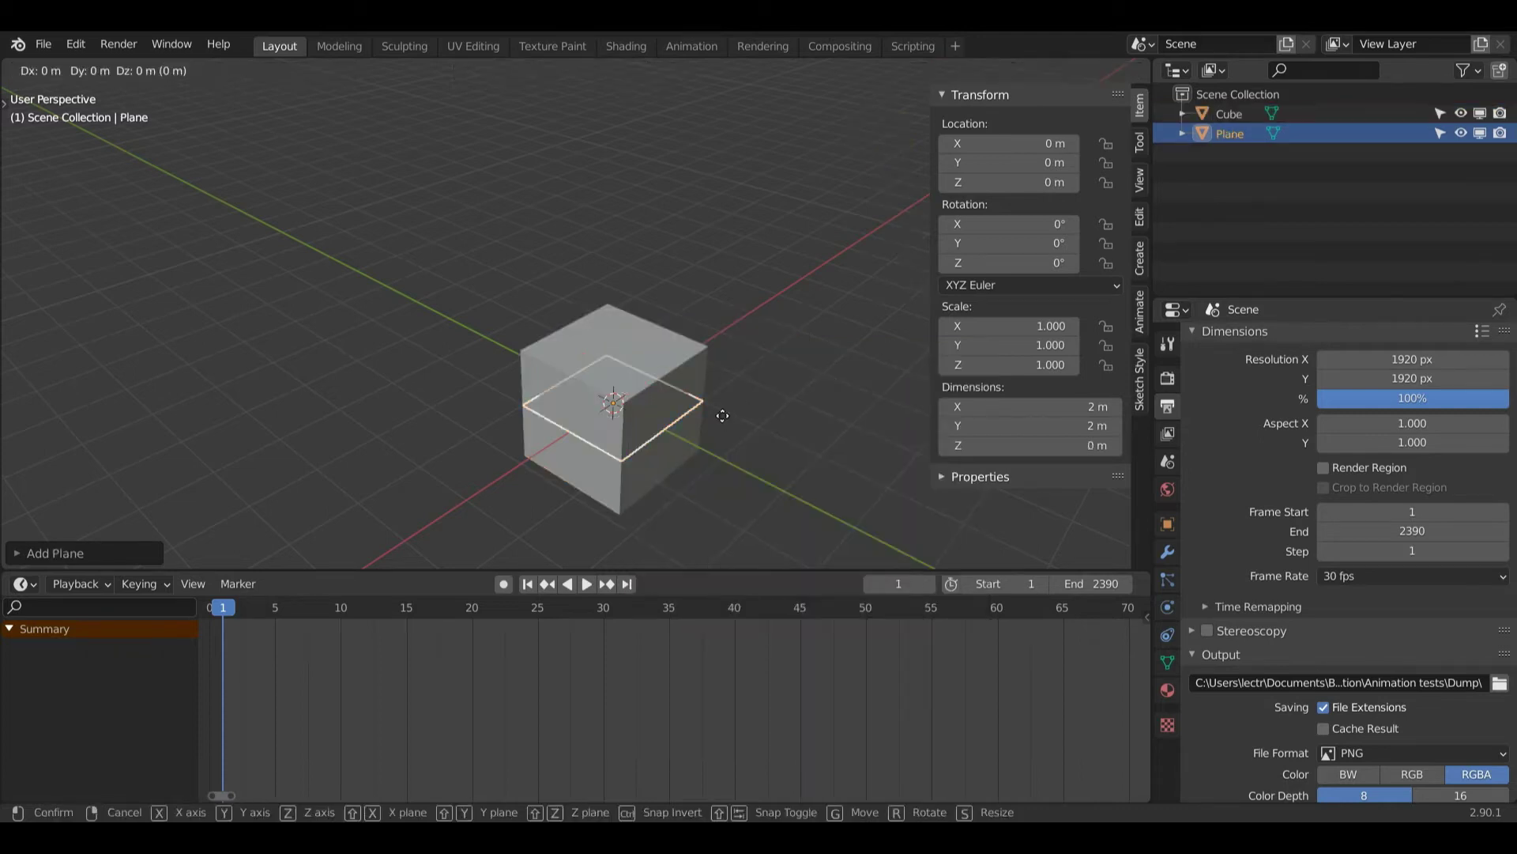
key(z)
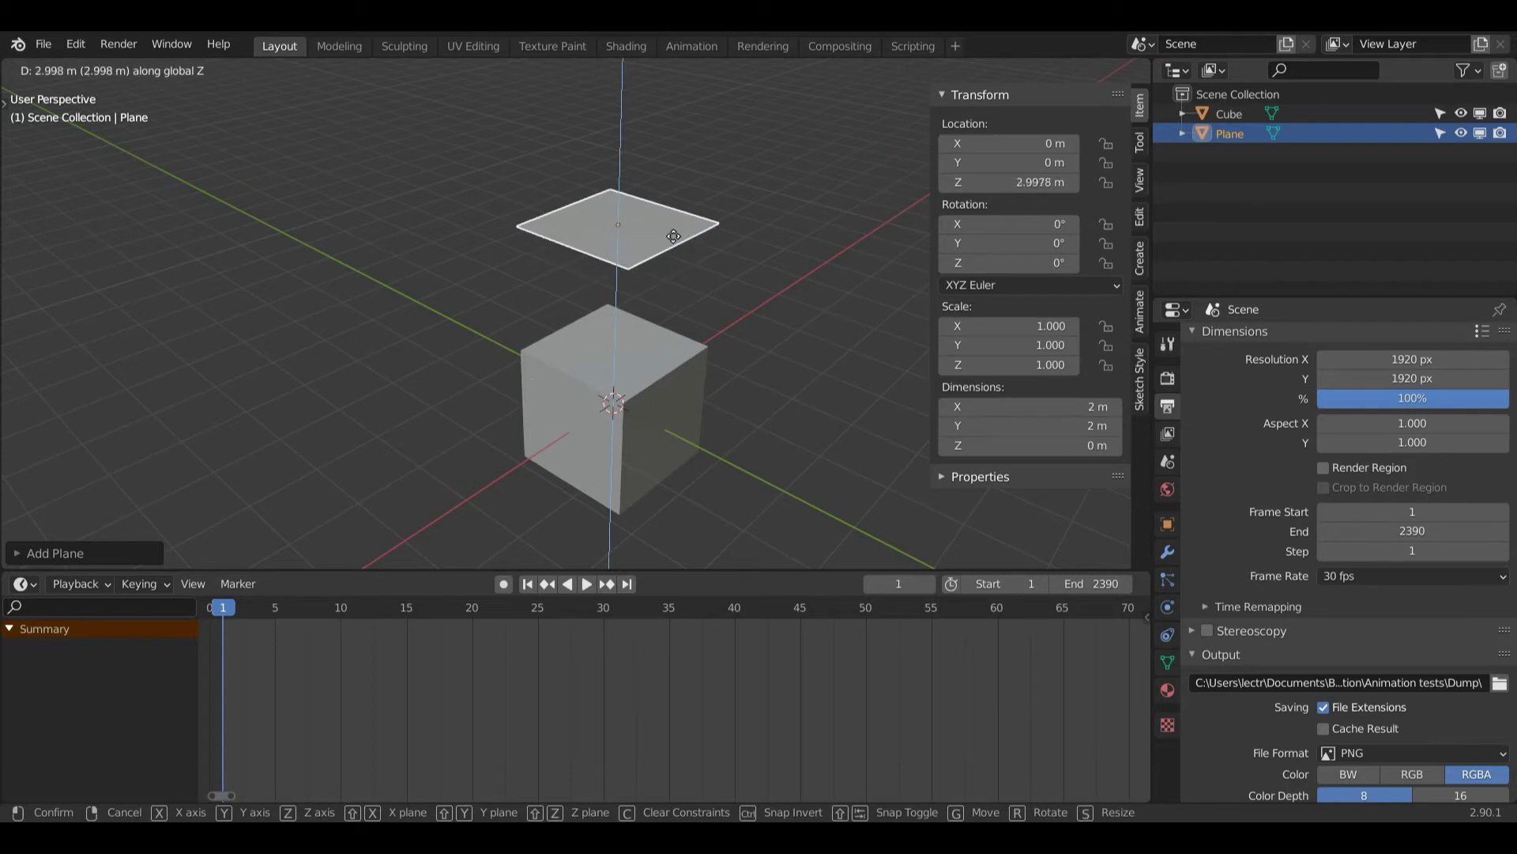
click(674, 262)
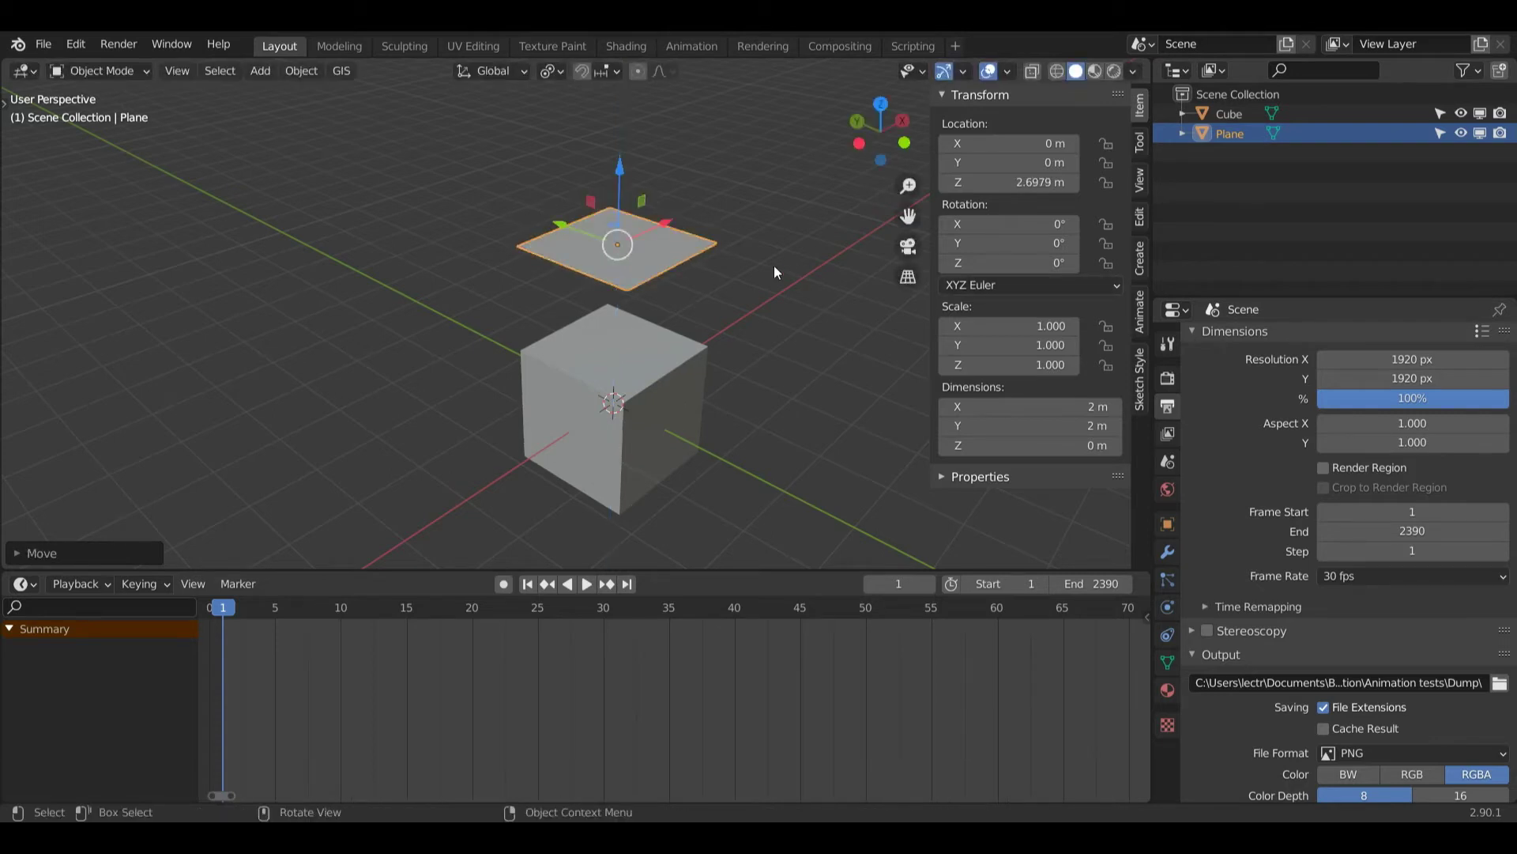
key(s)
key(2)
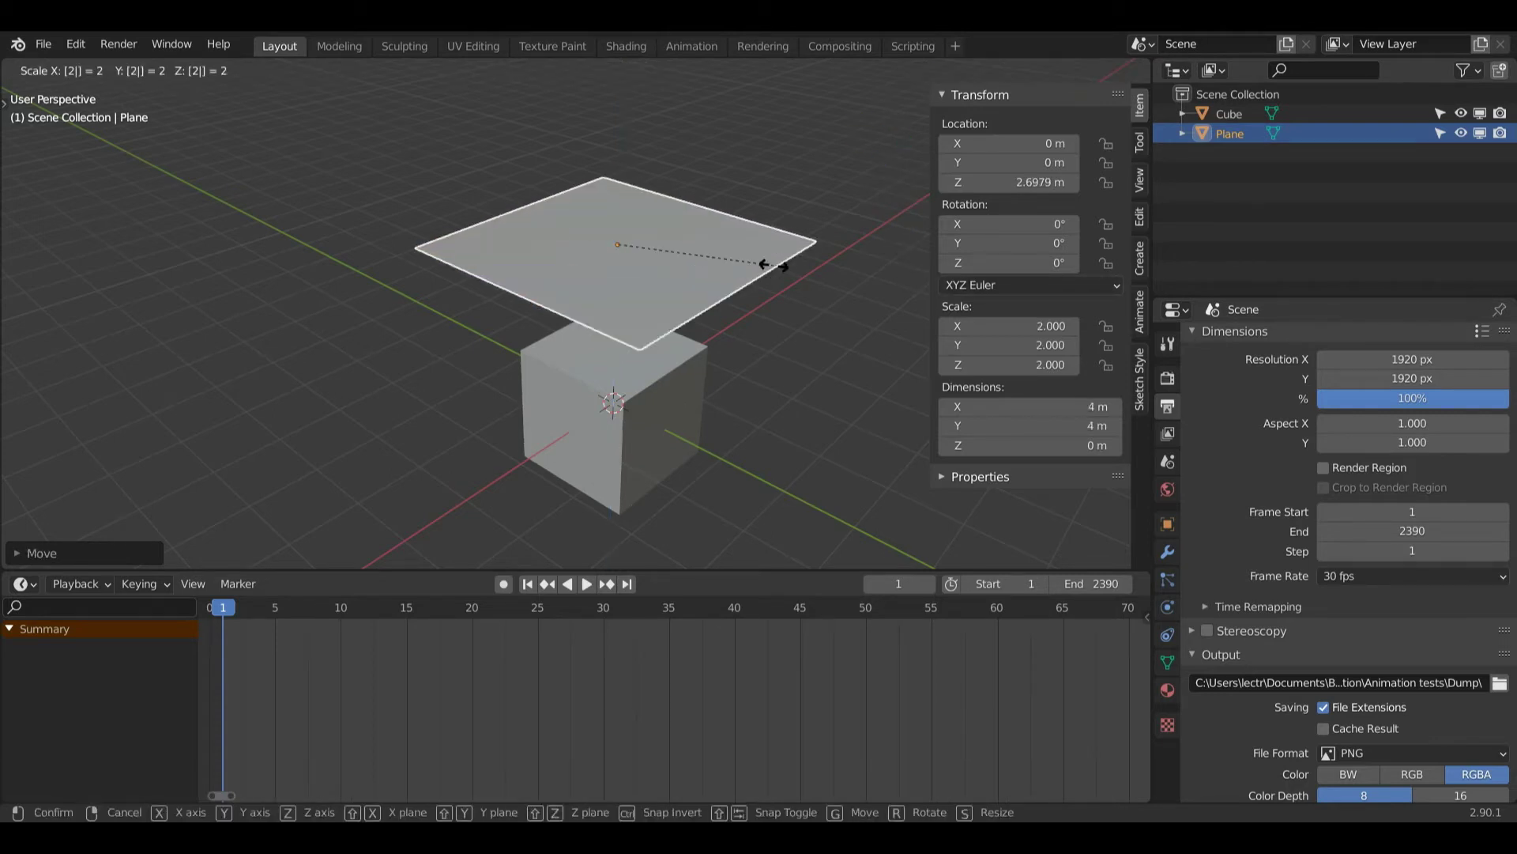
key(Return)
drag(863, 138, 695, 249)
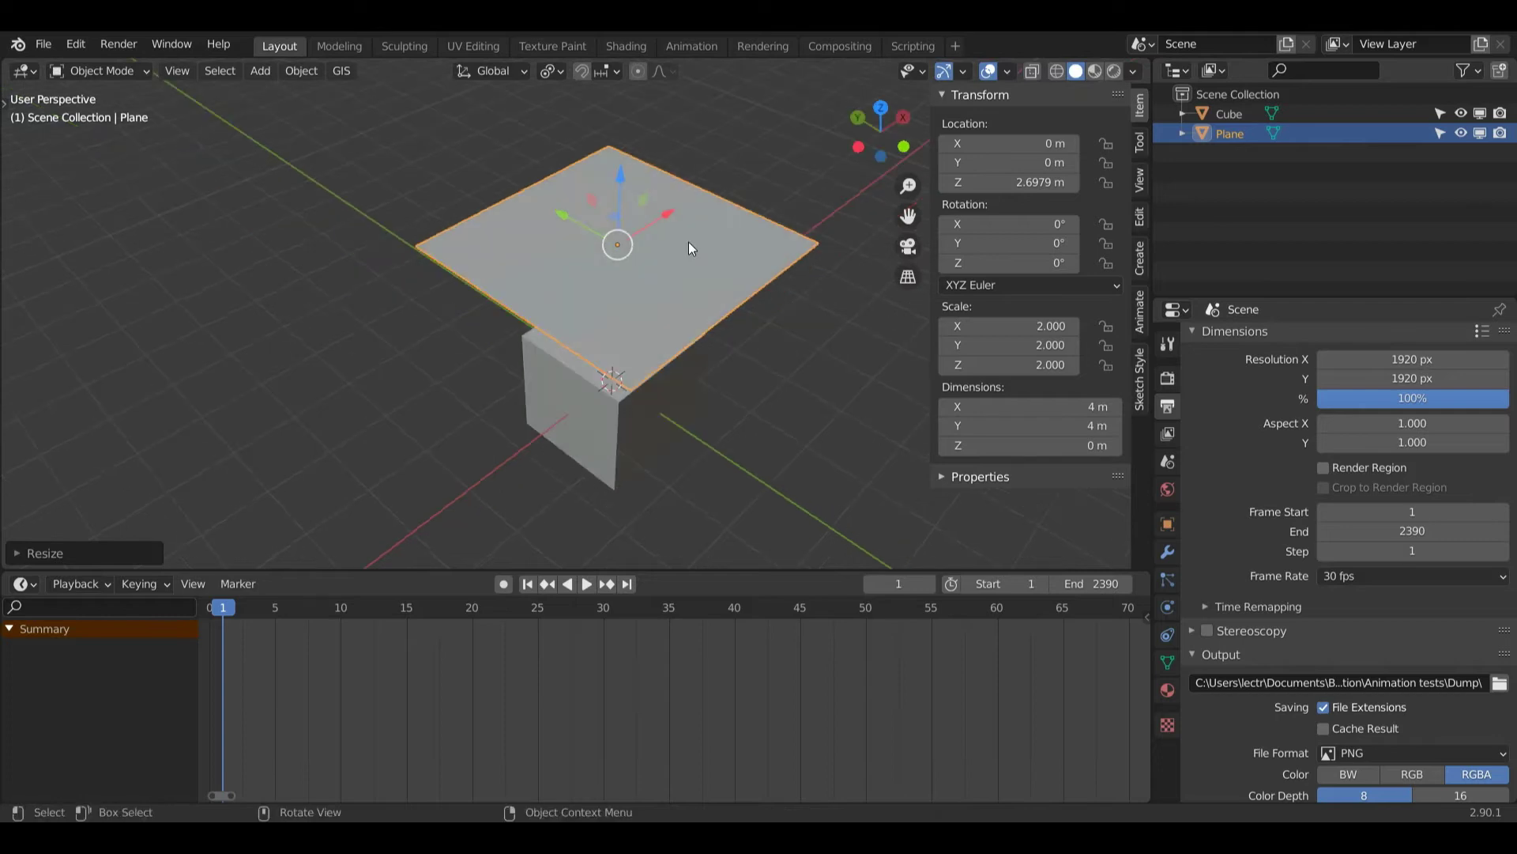
Switch the plane to Edit Mode and subdivide its mesh with 32 cuts.
key(ctrl+Tab)
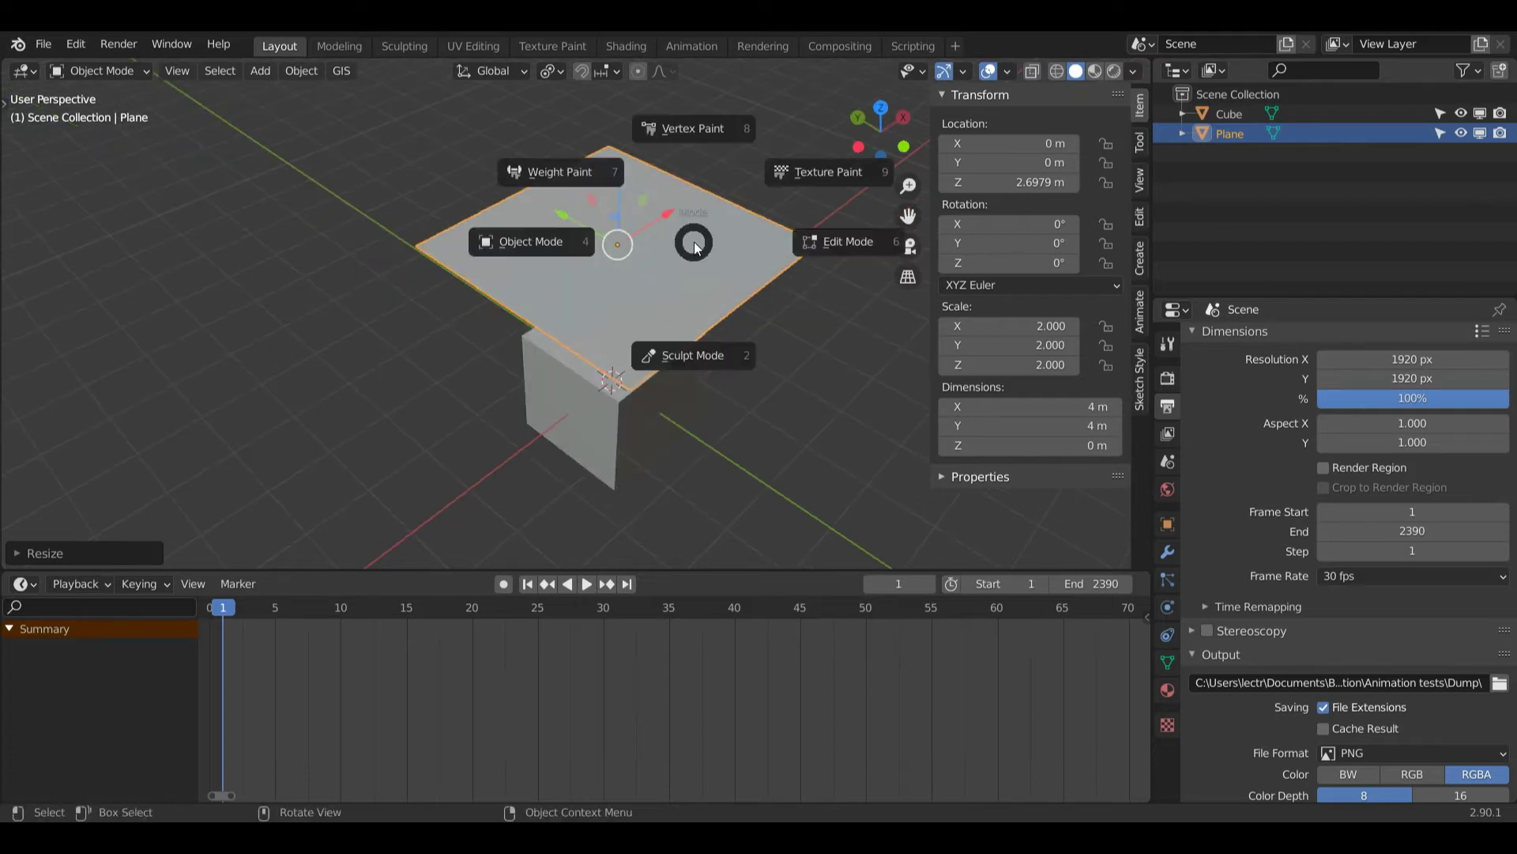
click(828, 246)
right_click(693, 256)
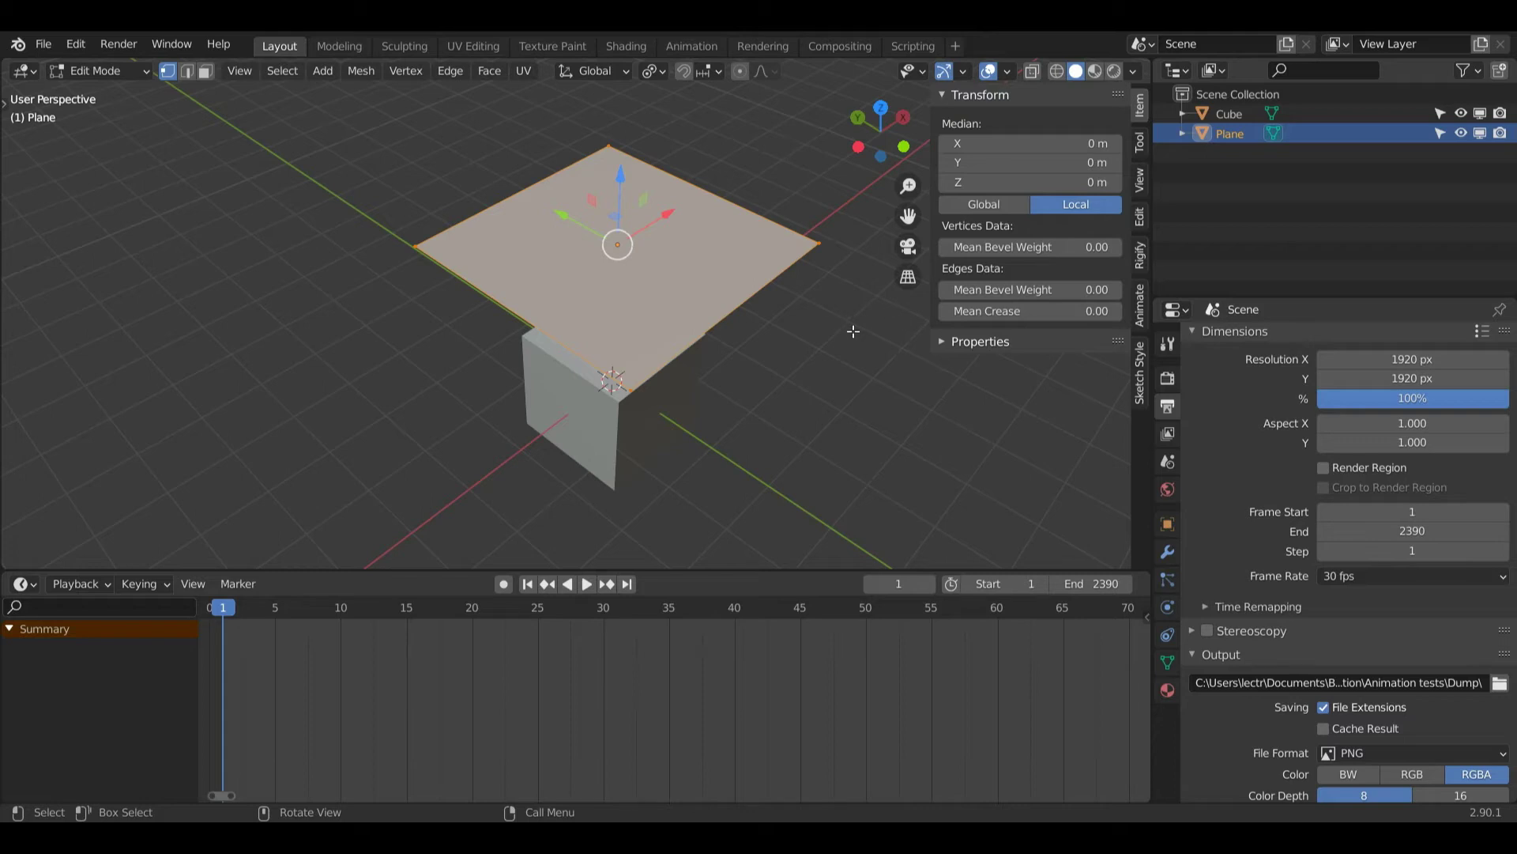
right_click(708, 296)
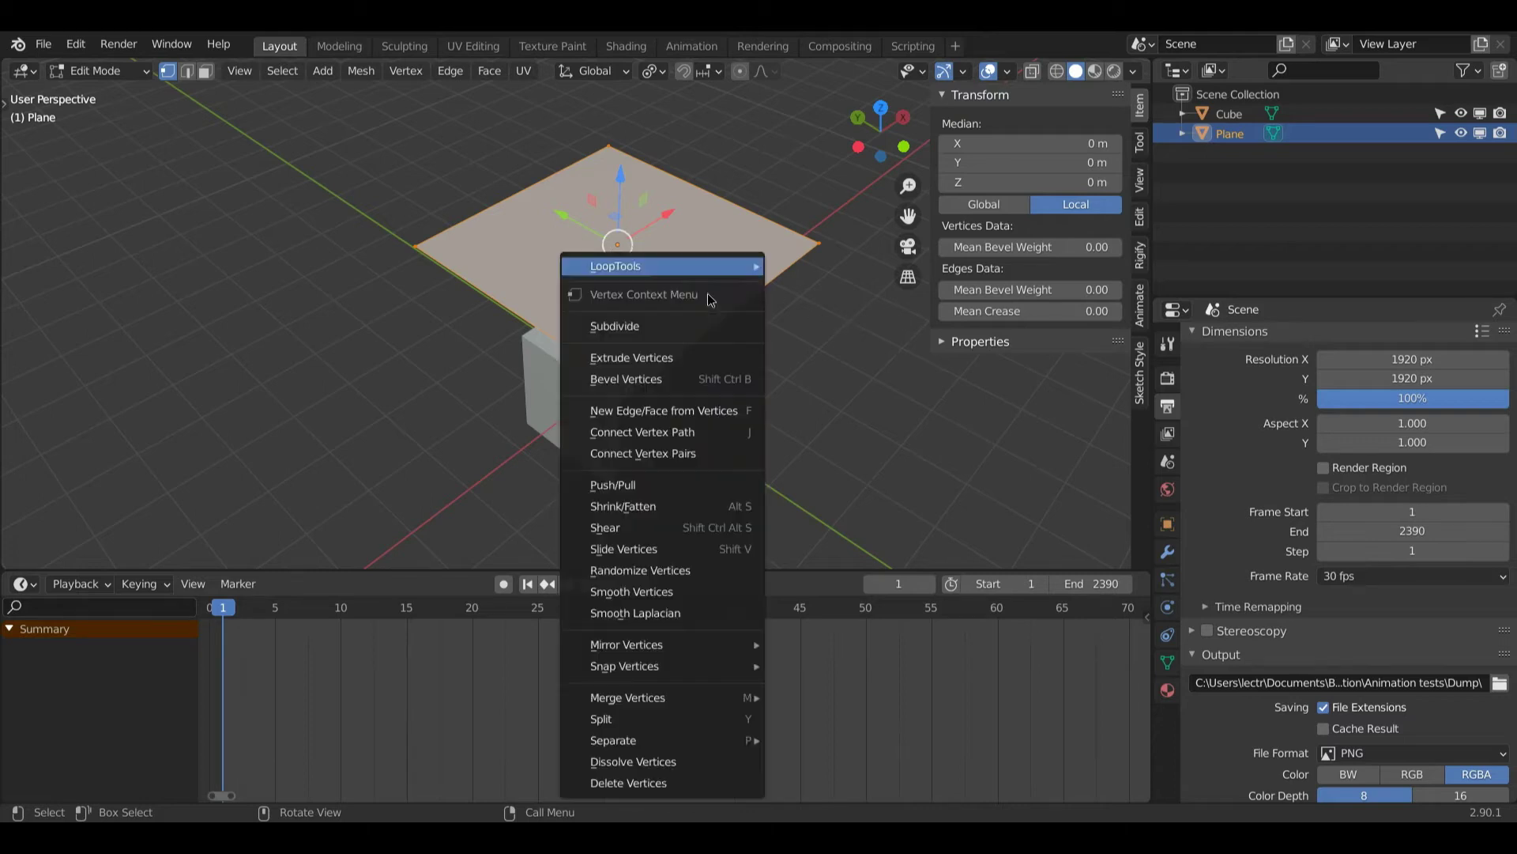
click(660, 337)
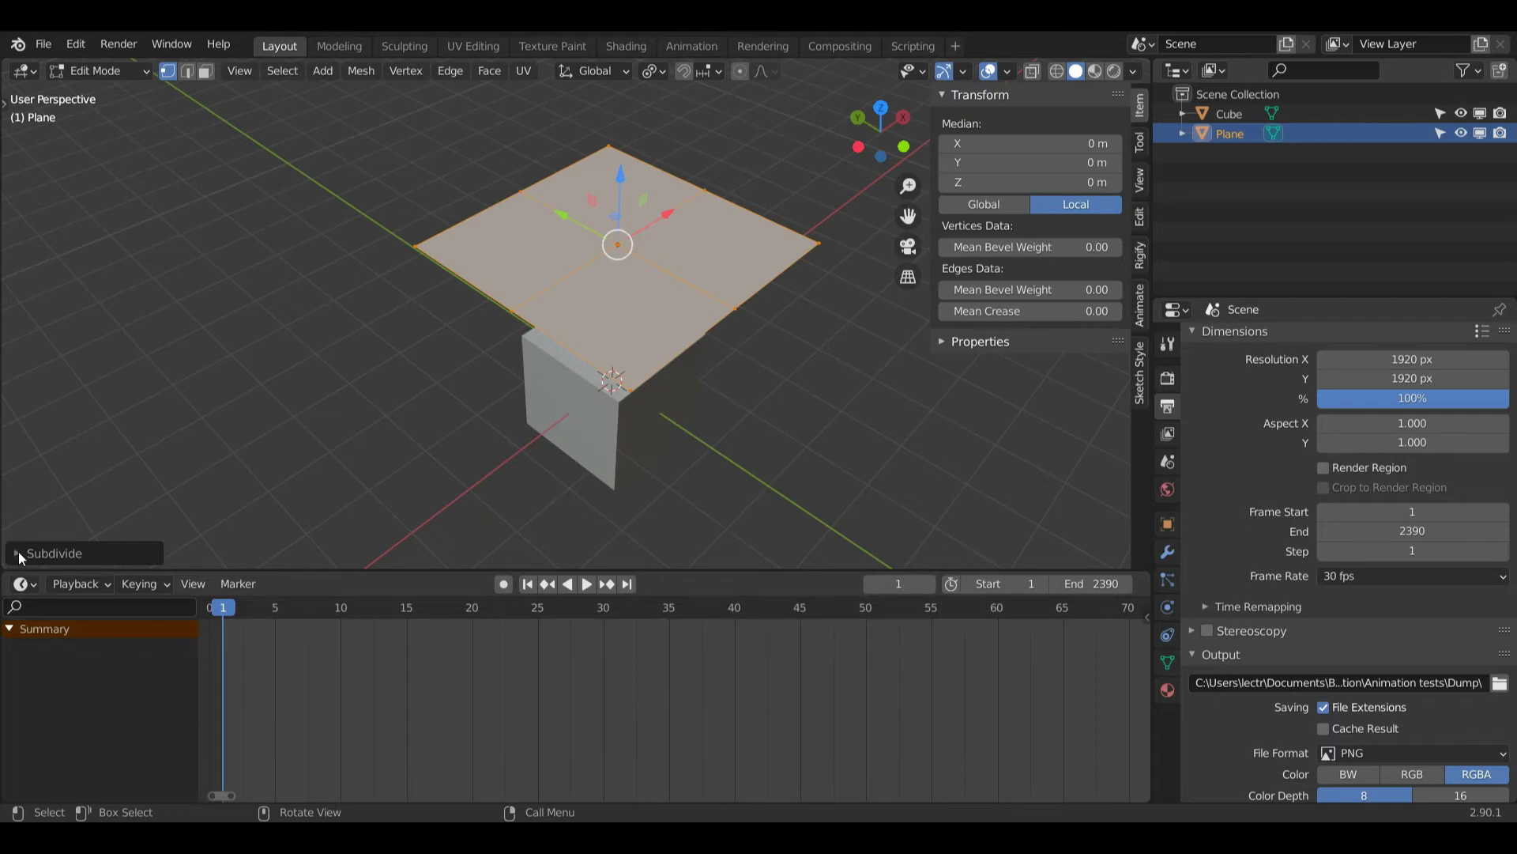
click(20, 556)
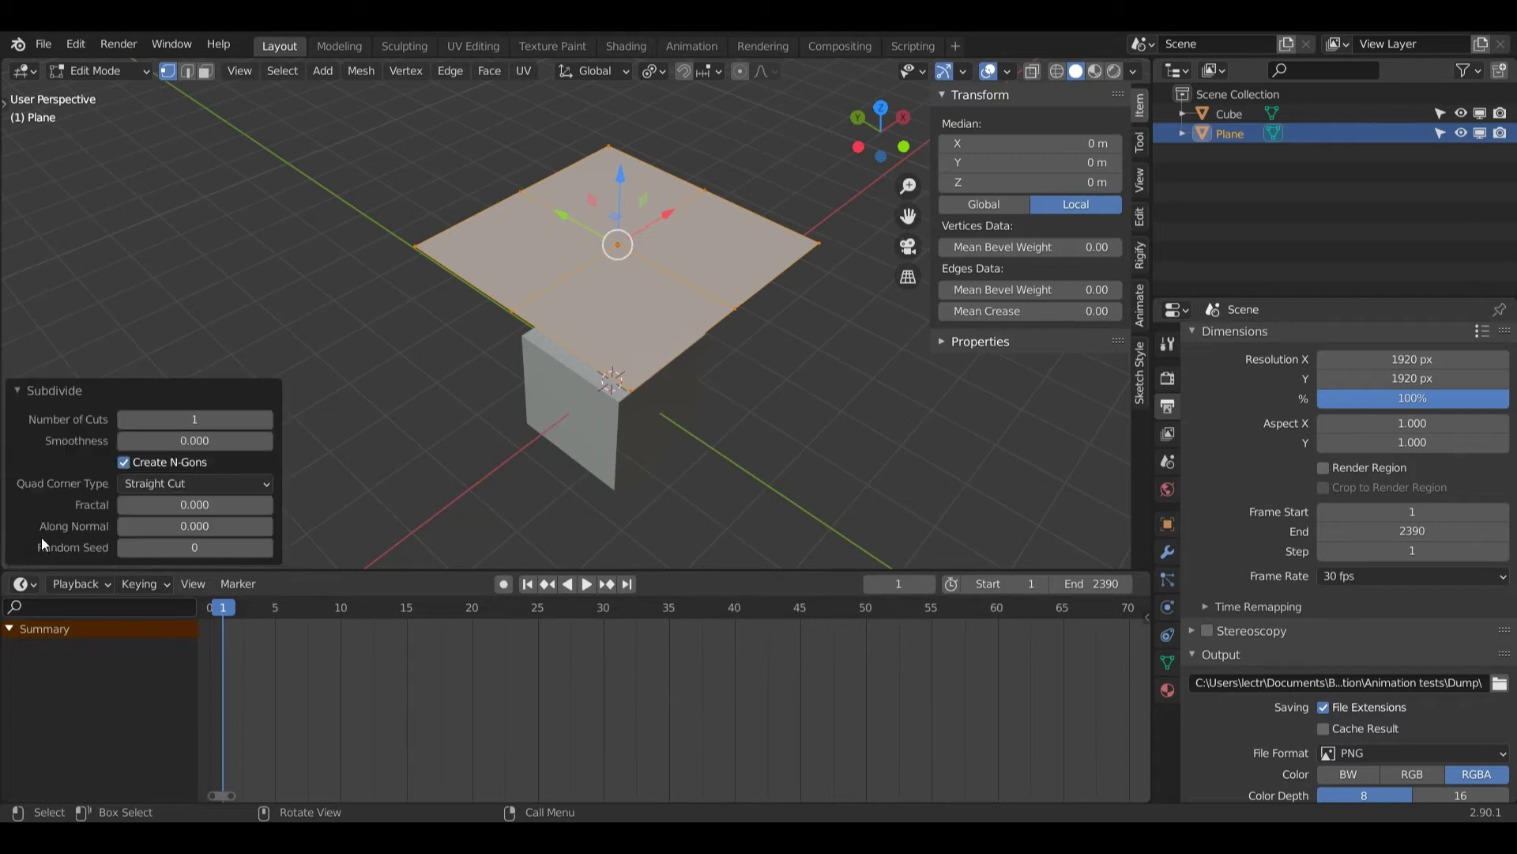
drag(213, 410, 194, 415)
click(194, 420)
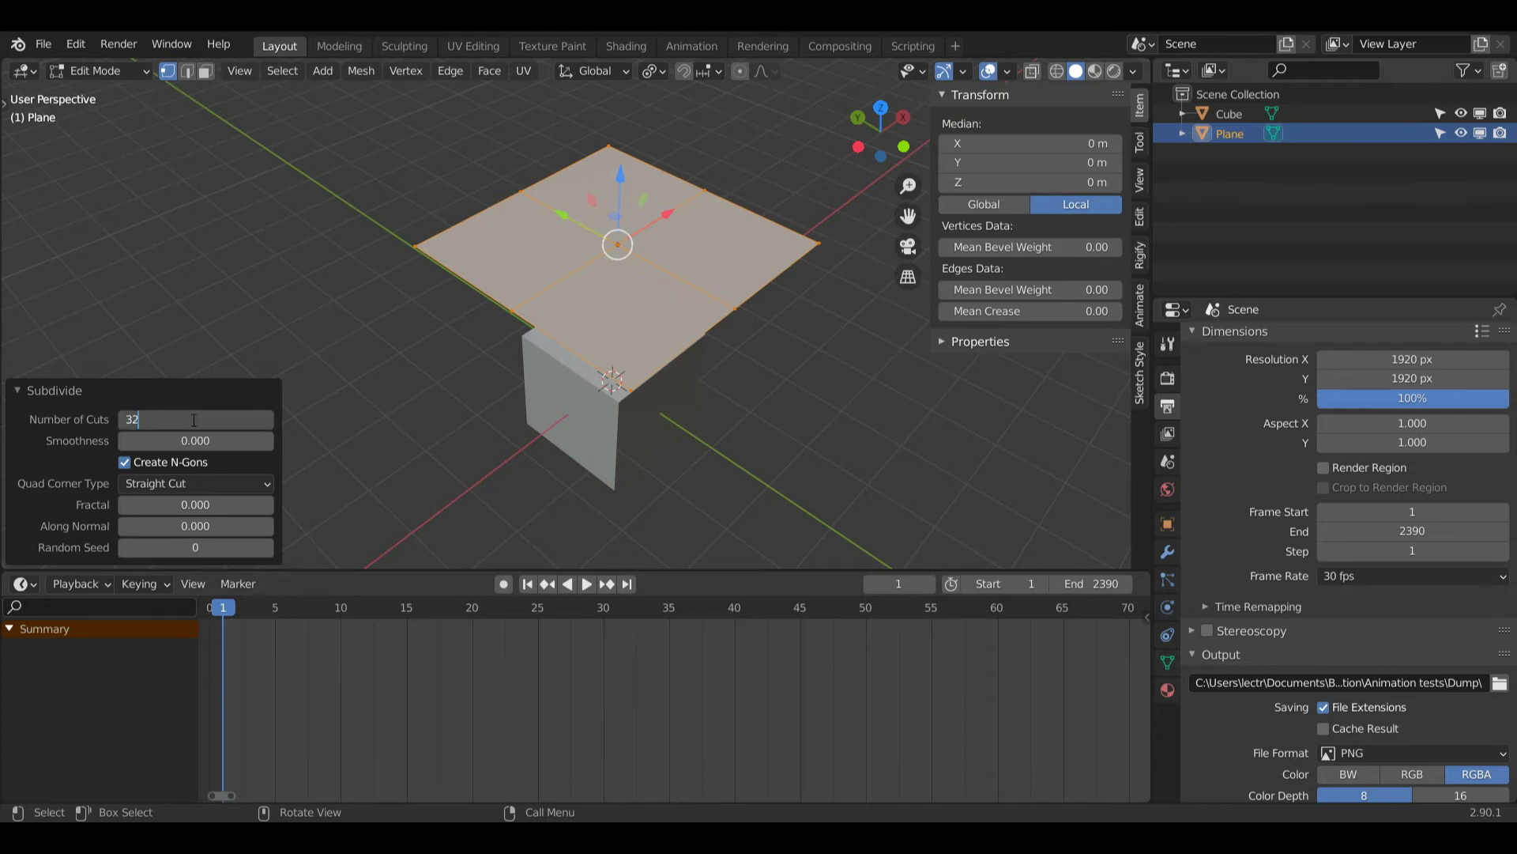
key(Return)
Return to Object Mode and give the cube Collision physics.
key(ctrl+Tab)
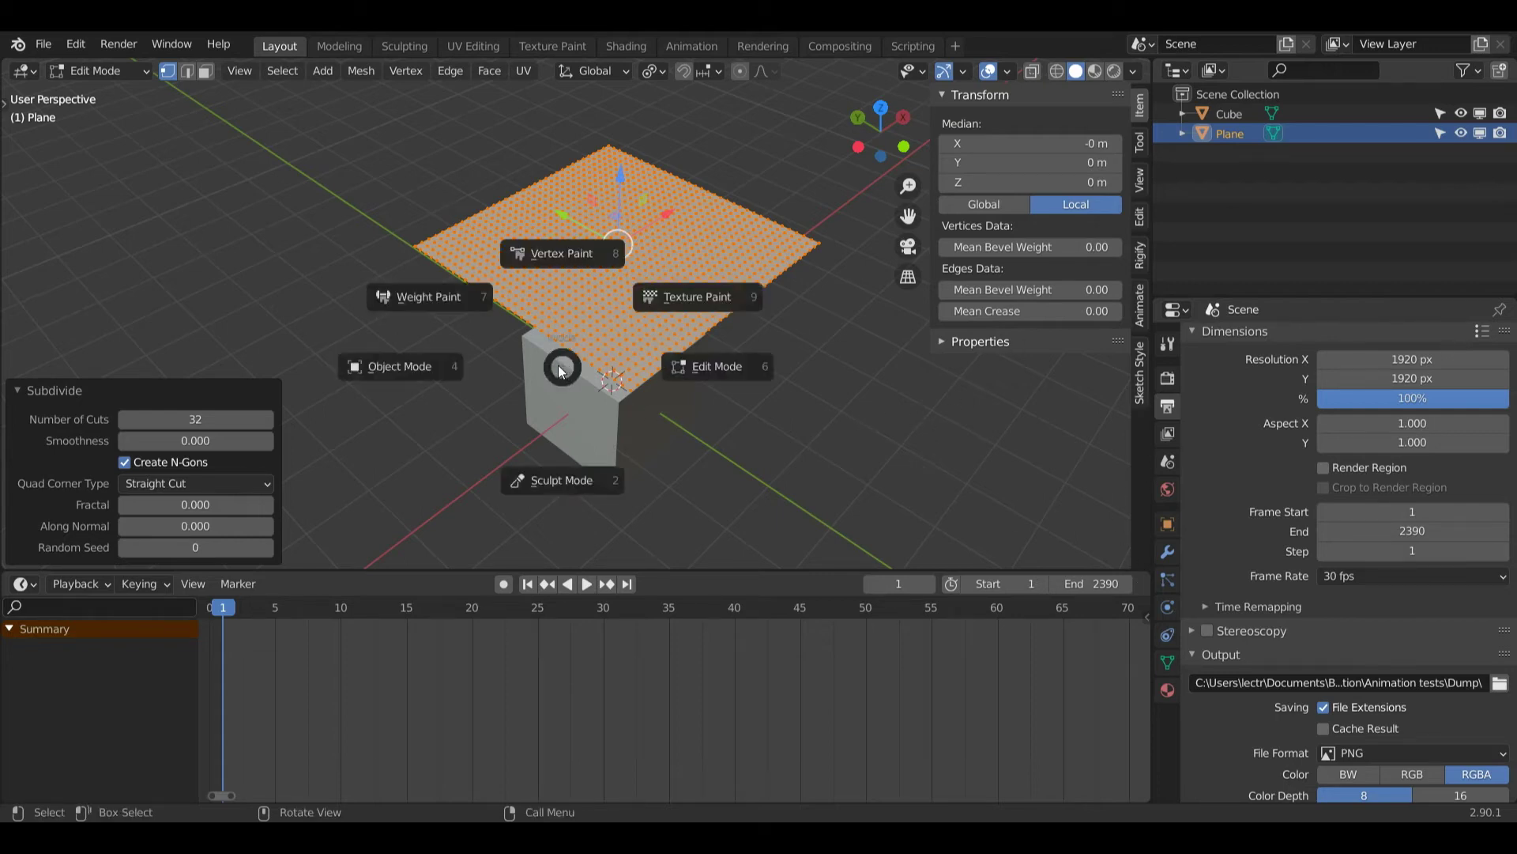
click(548, 368)
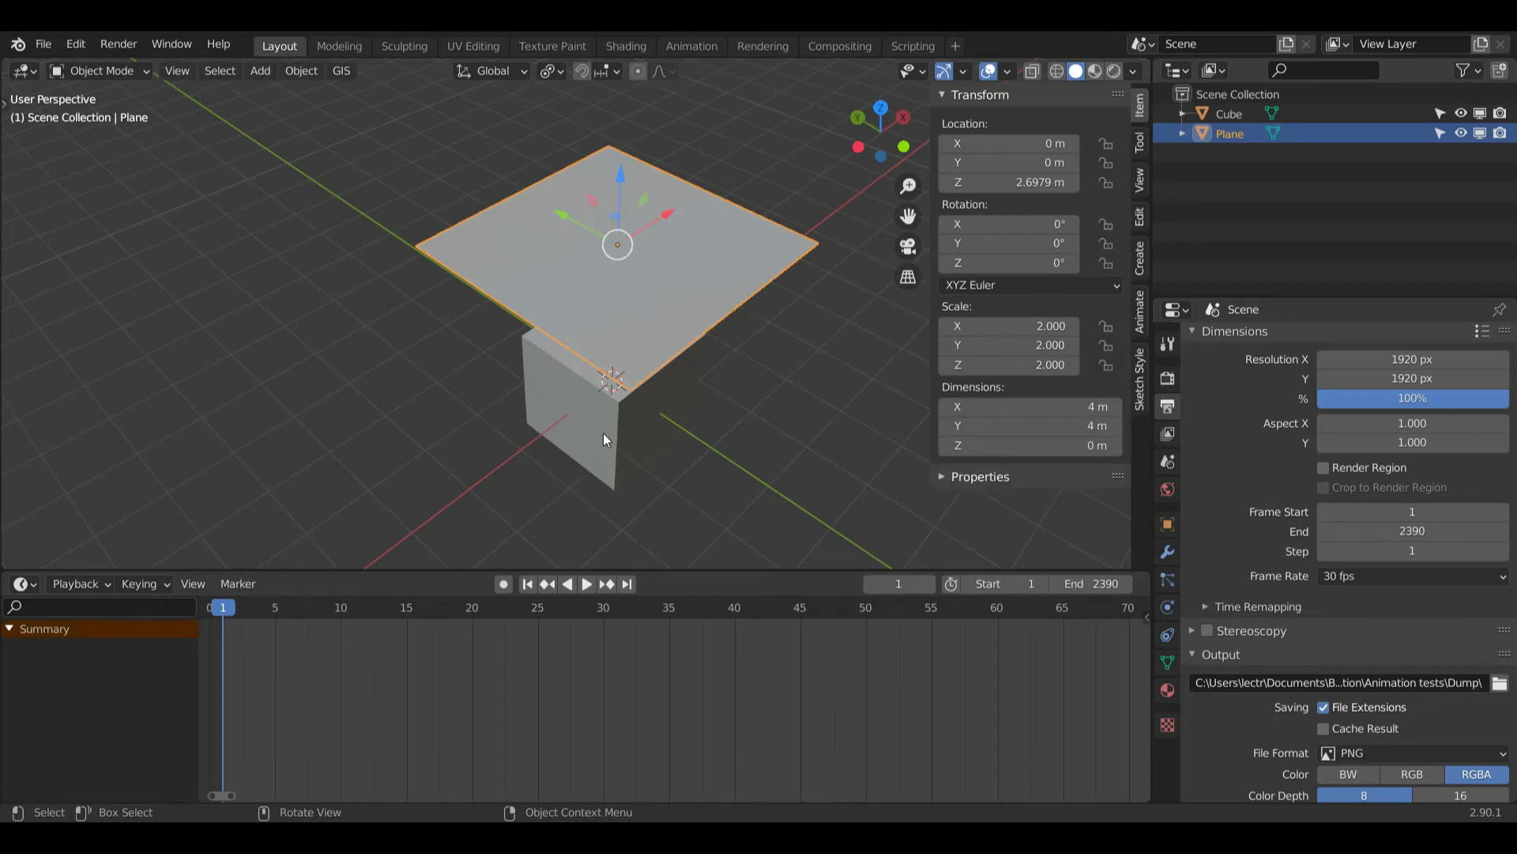
click(614, 434)
click(1167, 551)
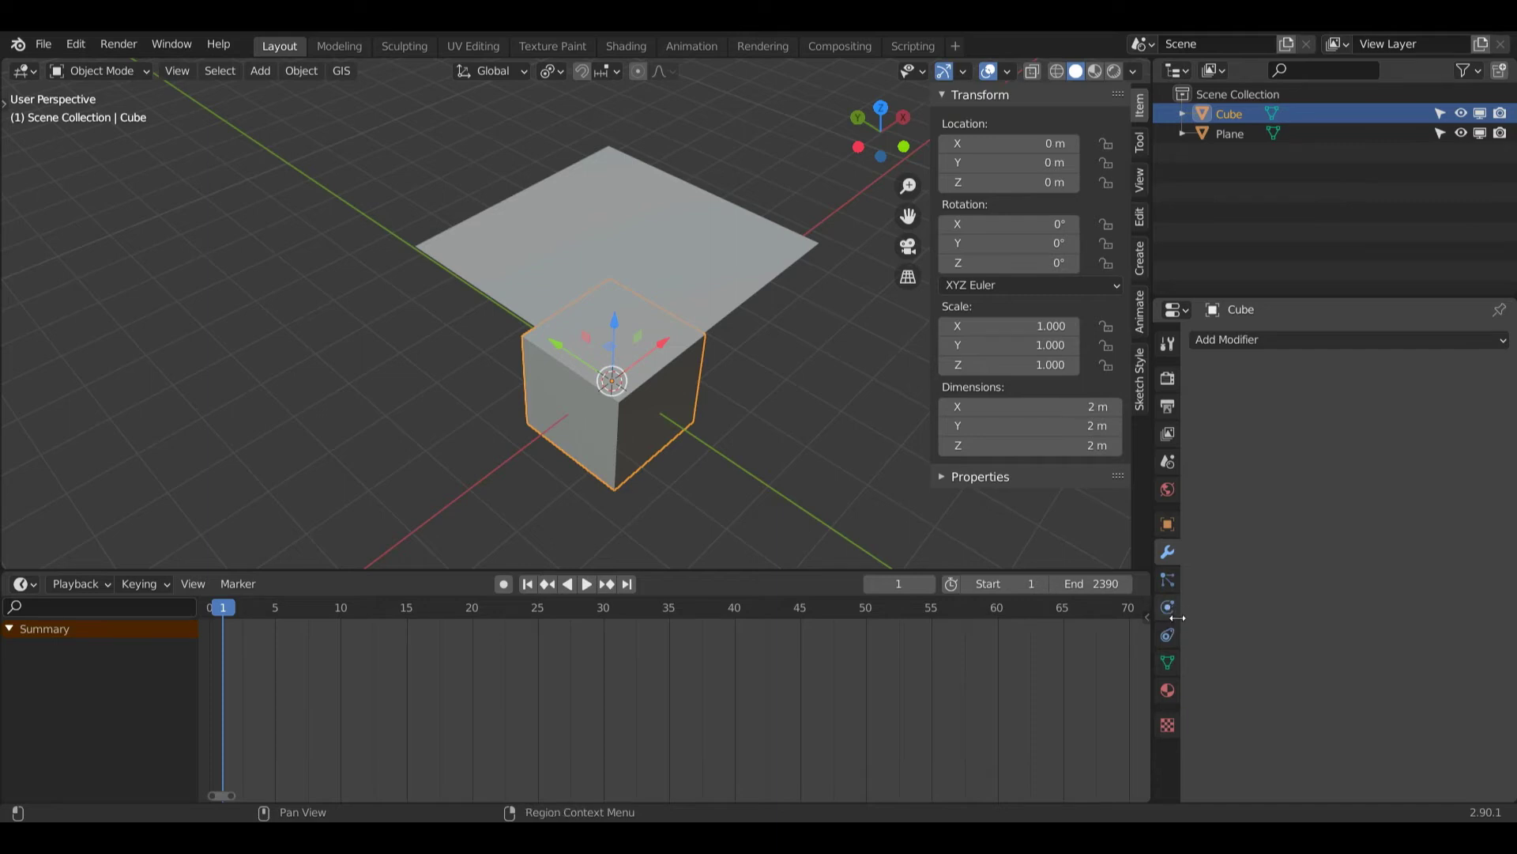
click(1170, 609)
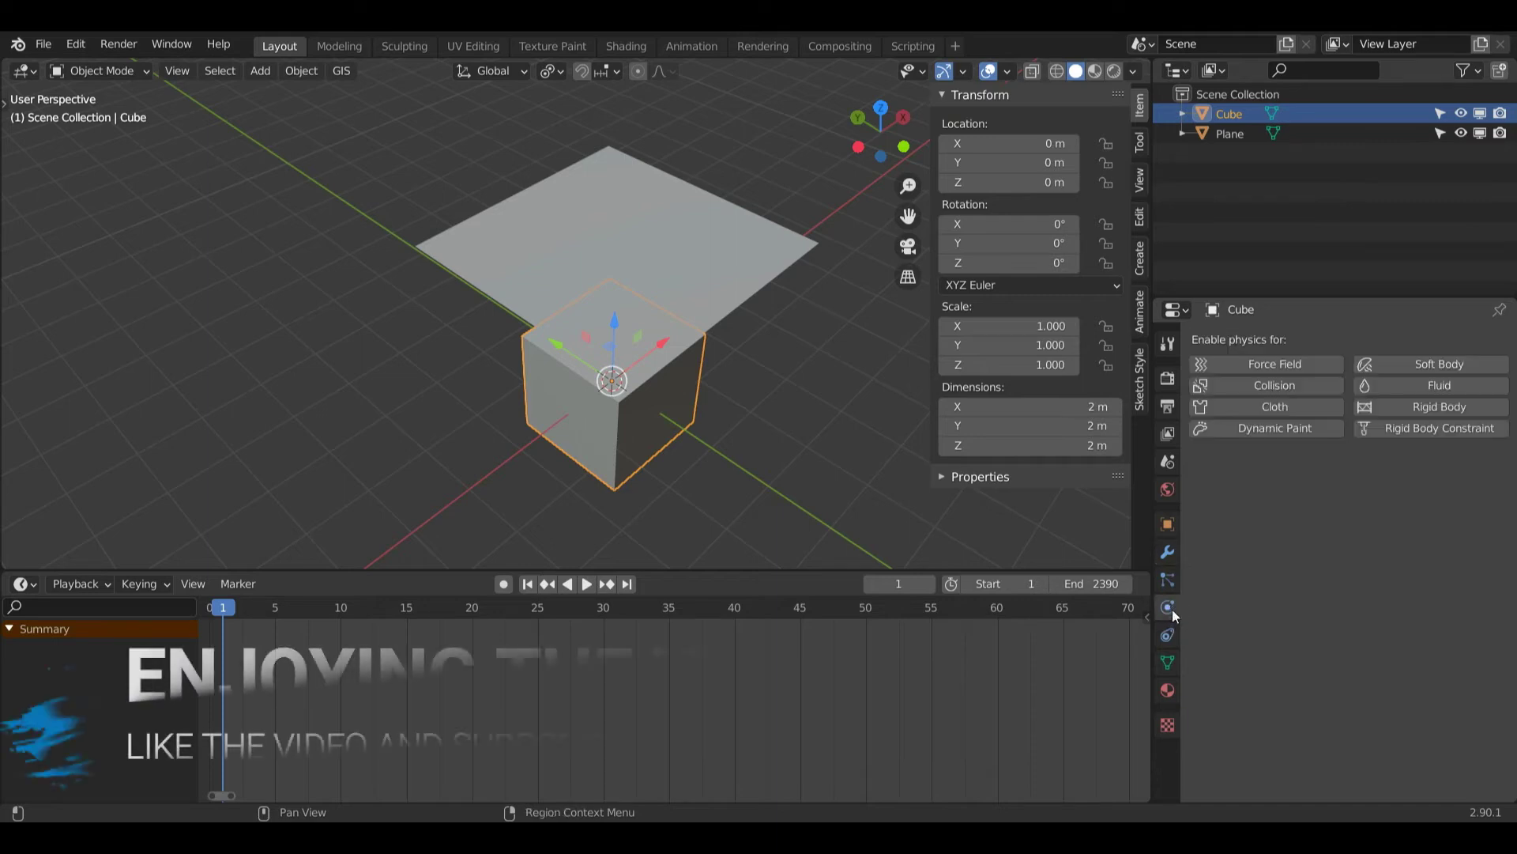
click(1282, 393)
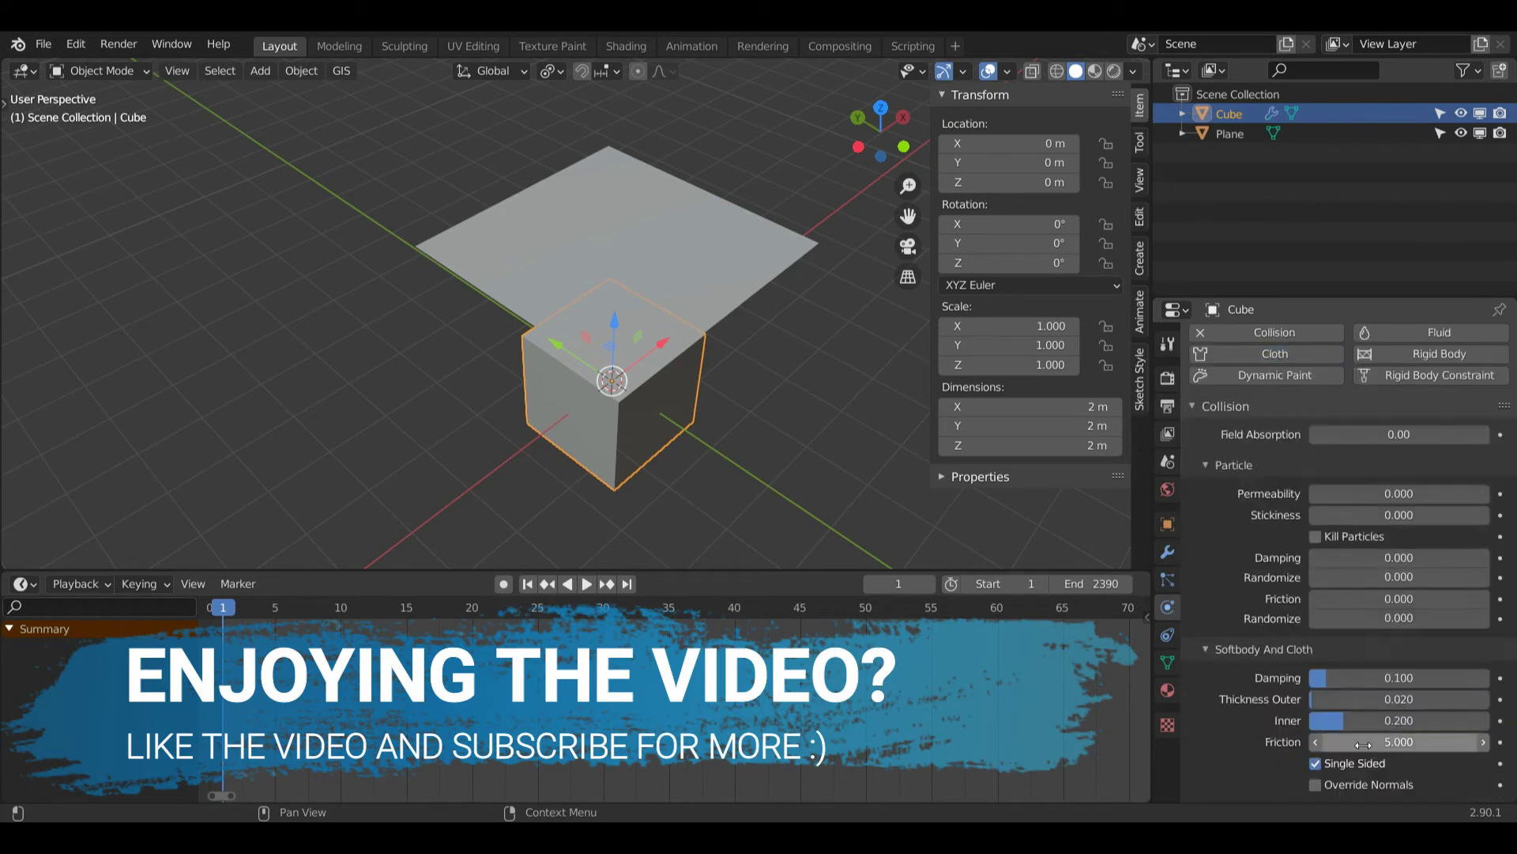
Set the cube's cloth collision Friction to 15 and select the plane.
scroll(1344, 633, down, 2)
click(1360, 741)
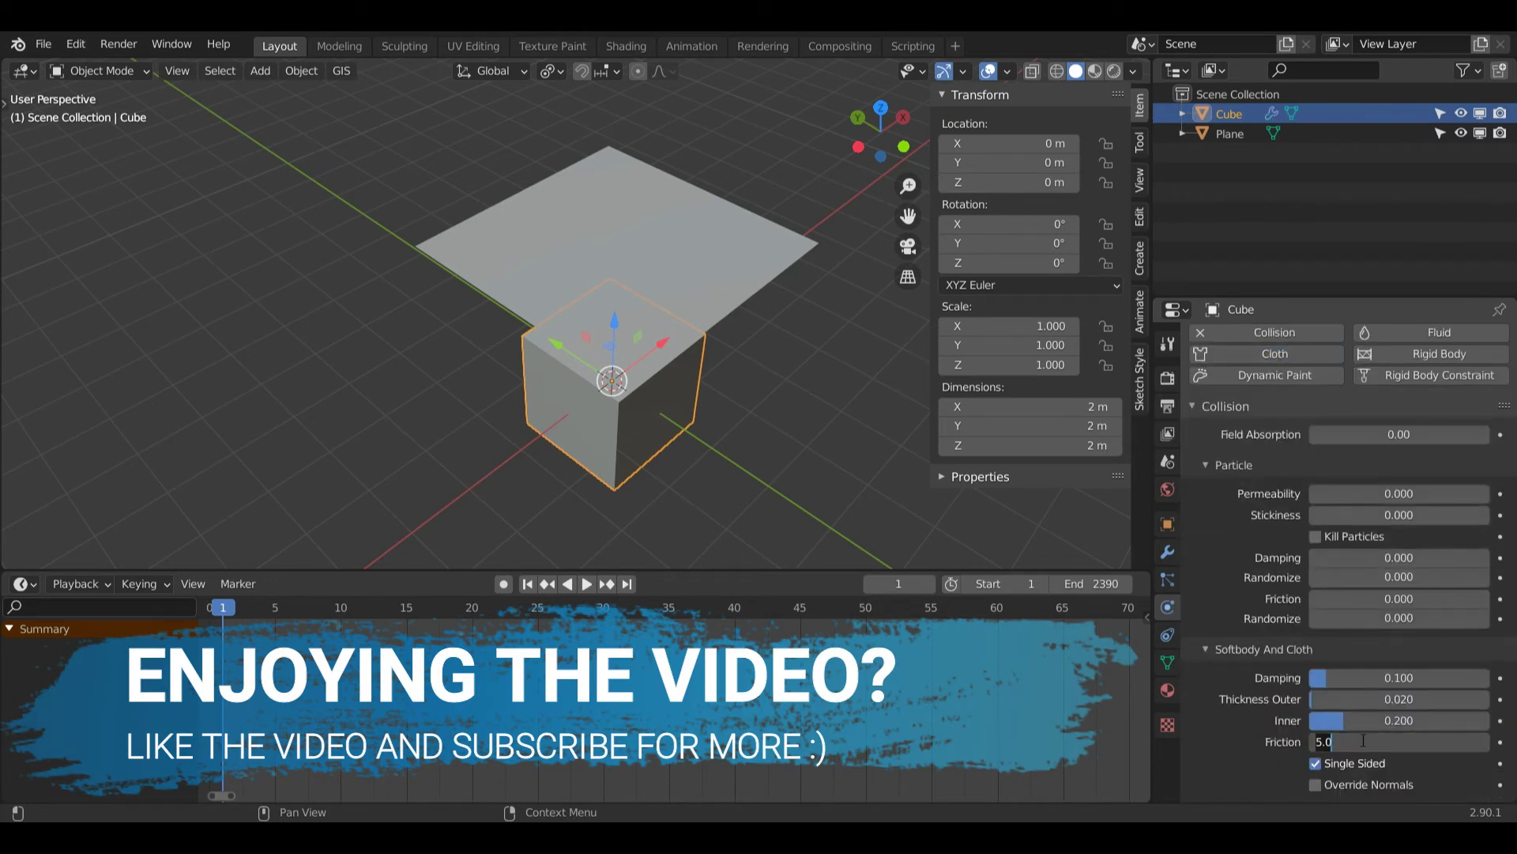
text(15)
key(Return)
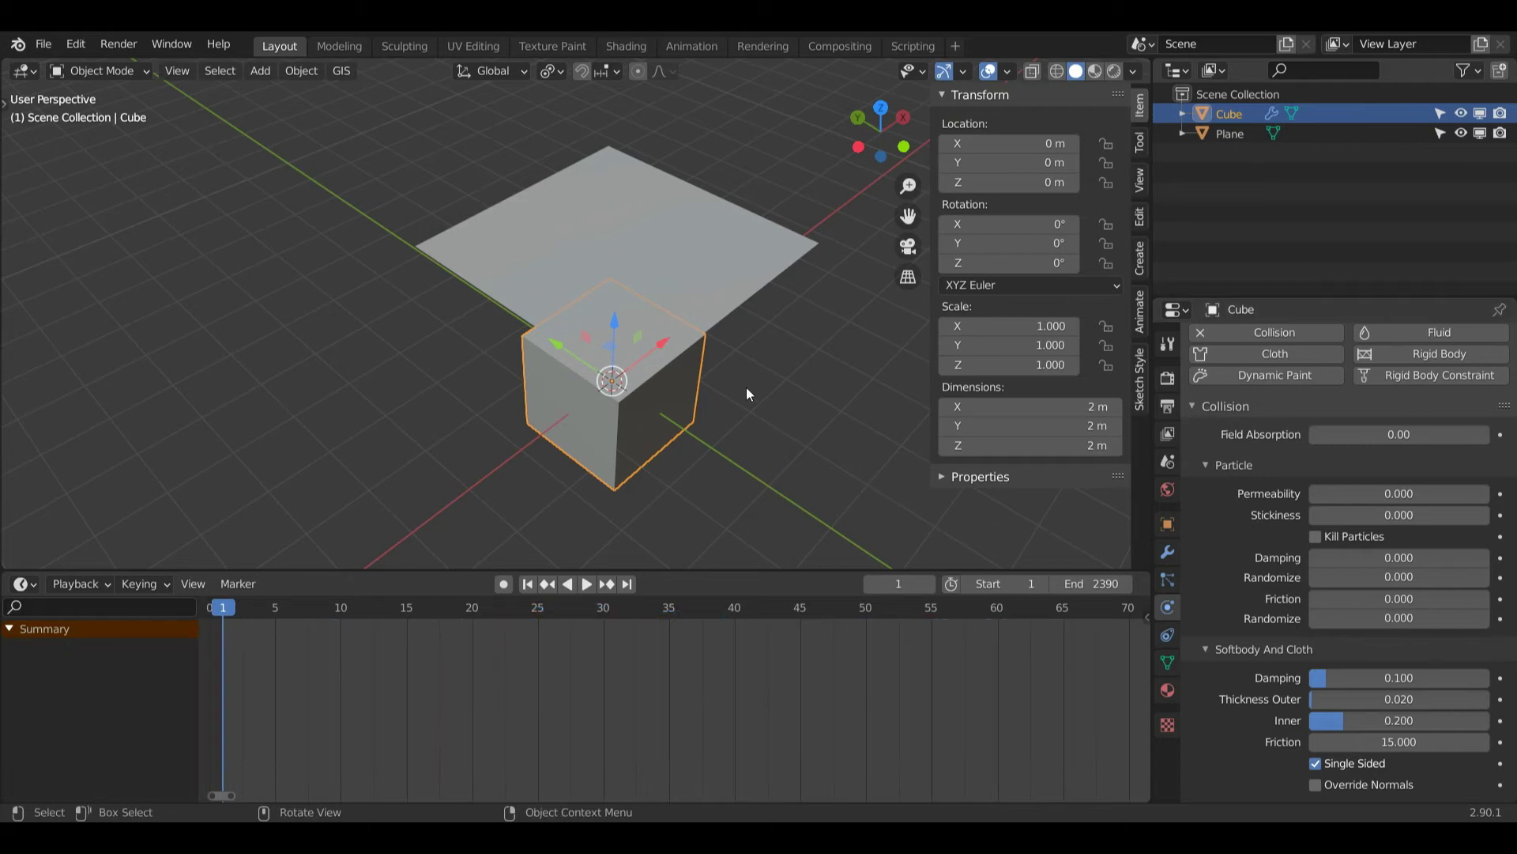
click(715, 267)
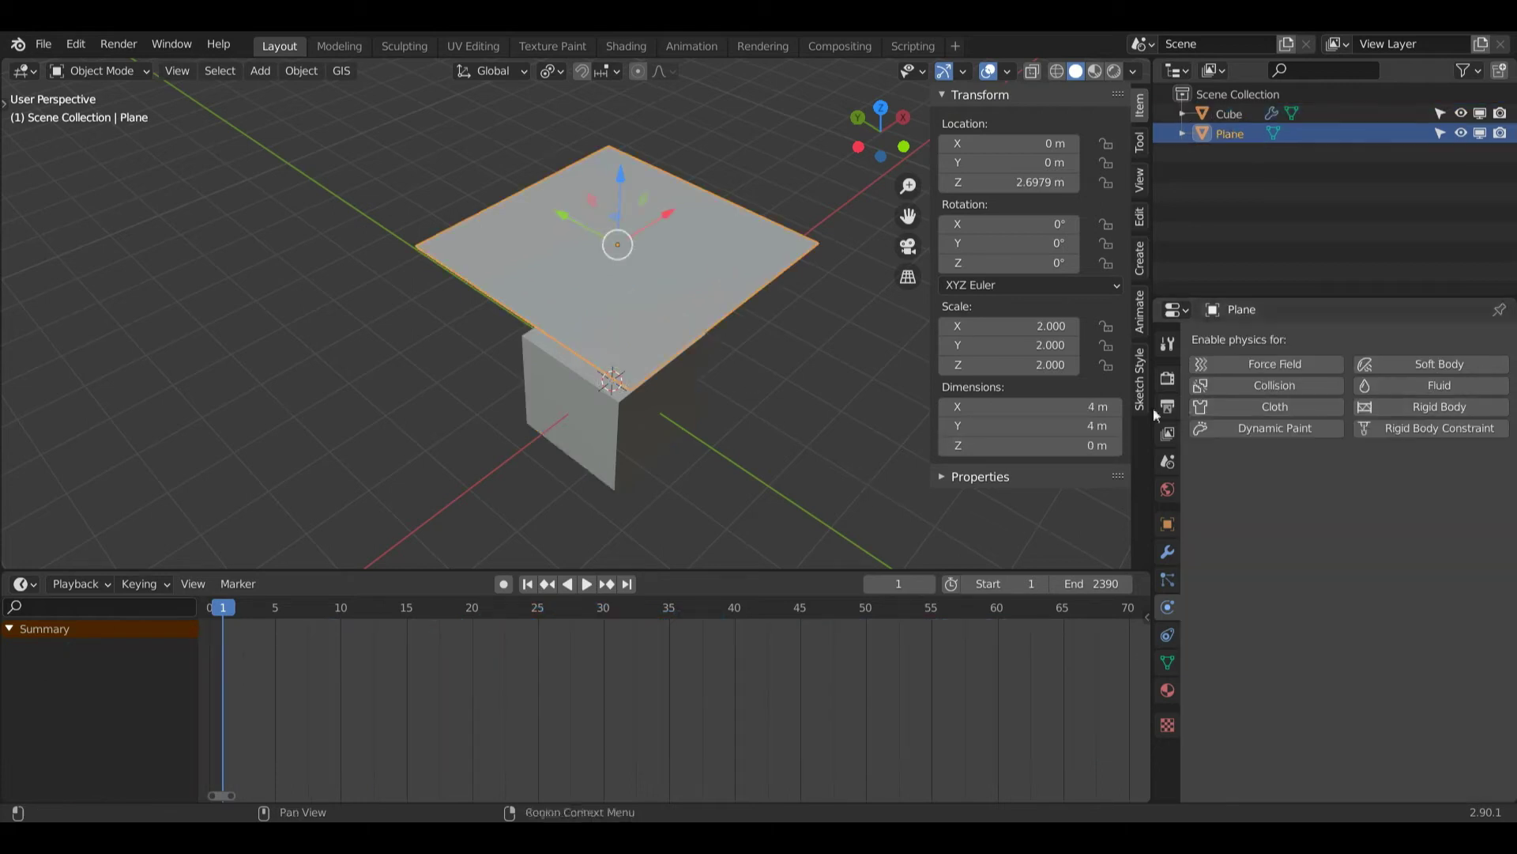
Add Cloth physics to the plane and apply the Cotton preset.
click(1216, 411)
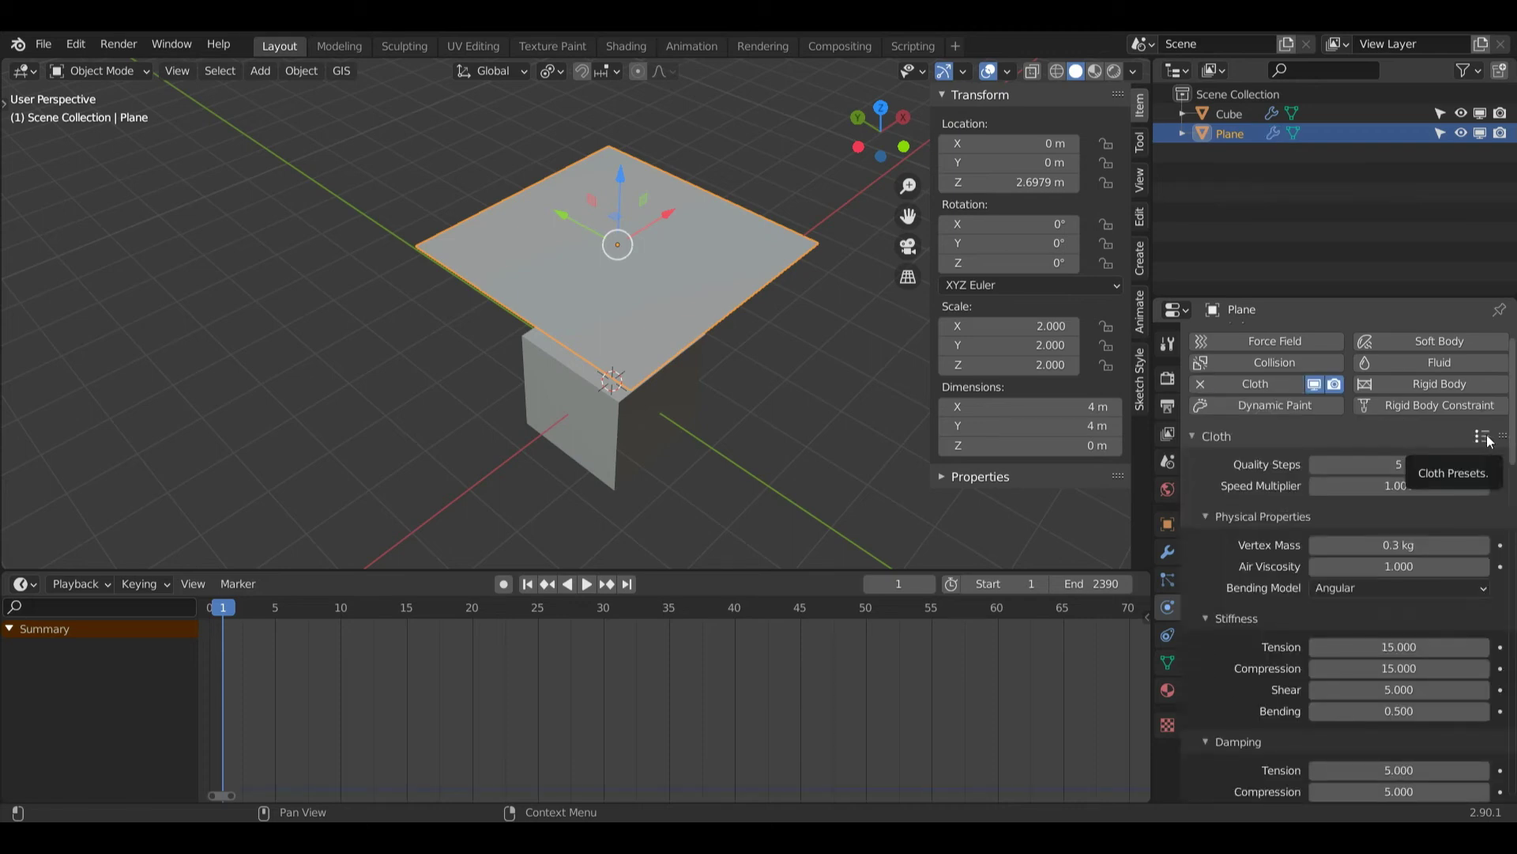
click(1484, 437)
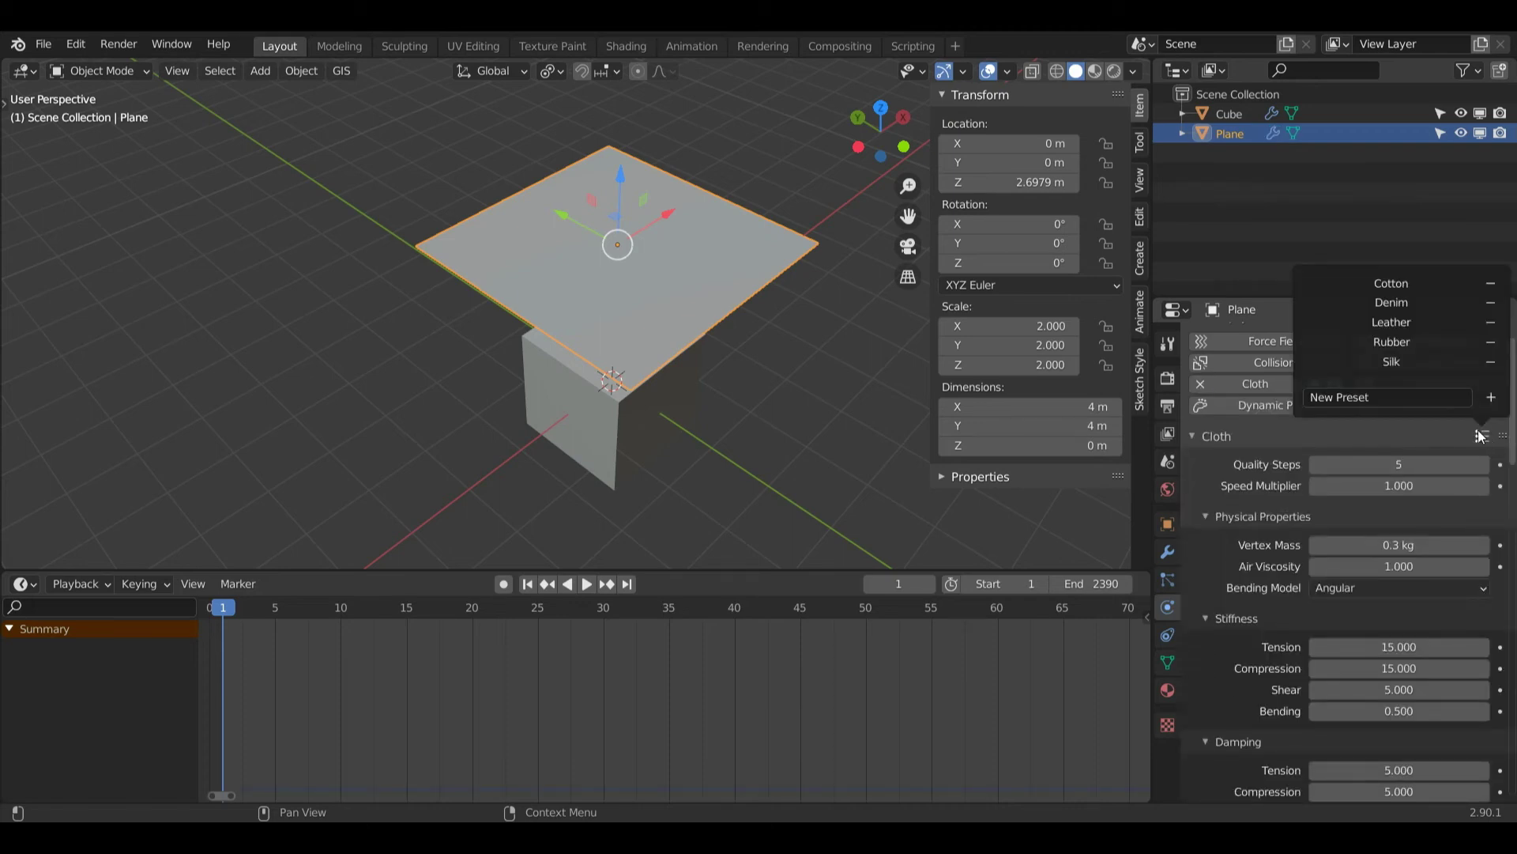
click(1388, 282)
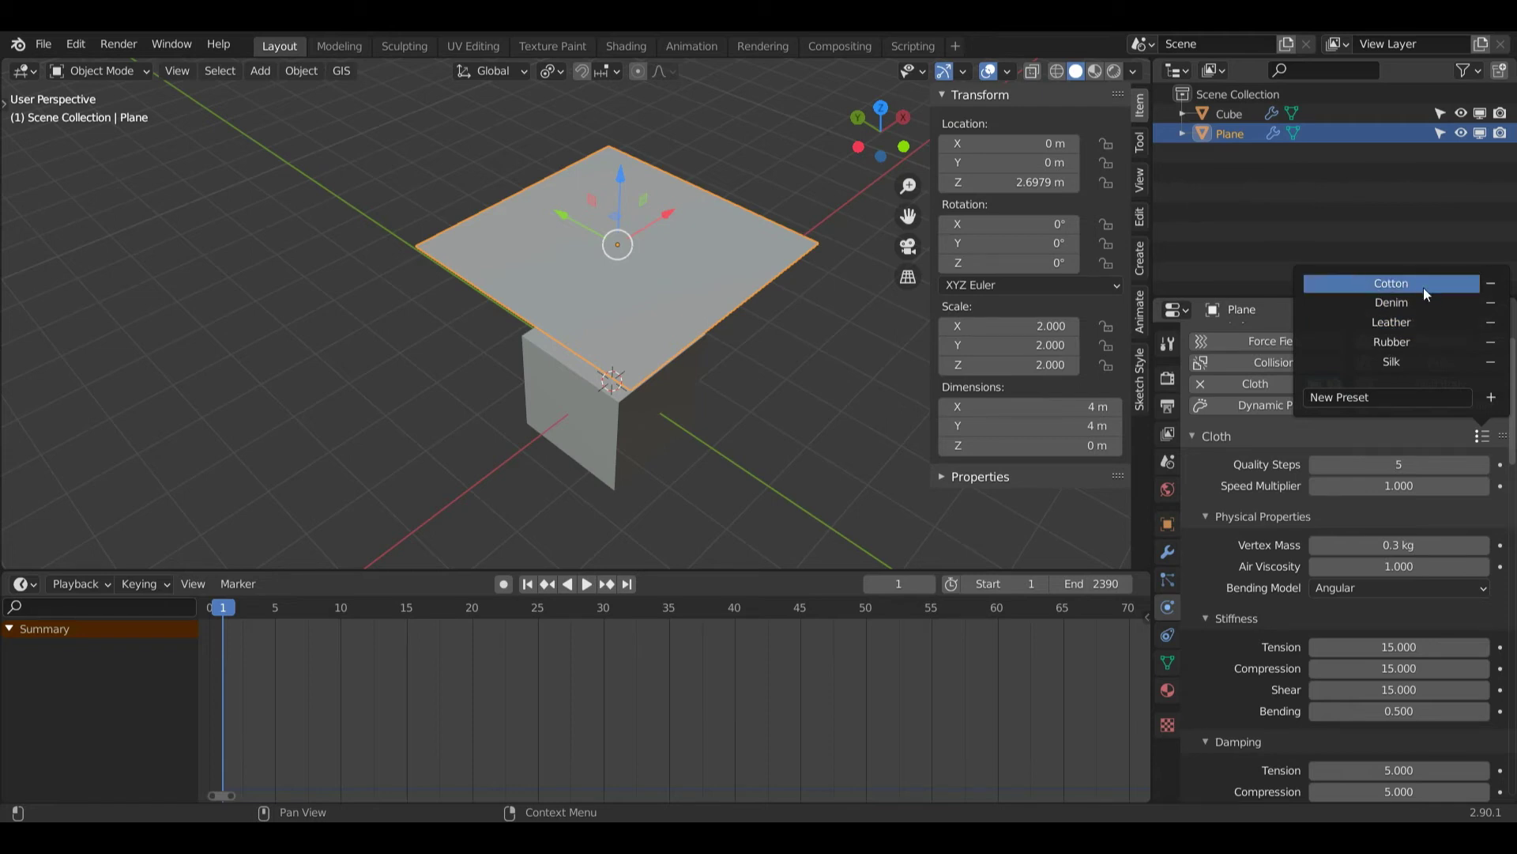
click(1391, 284)
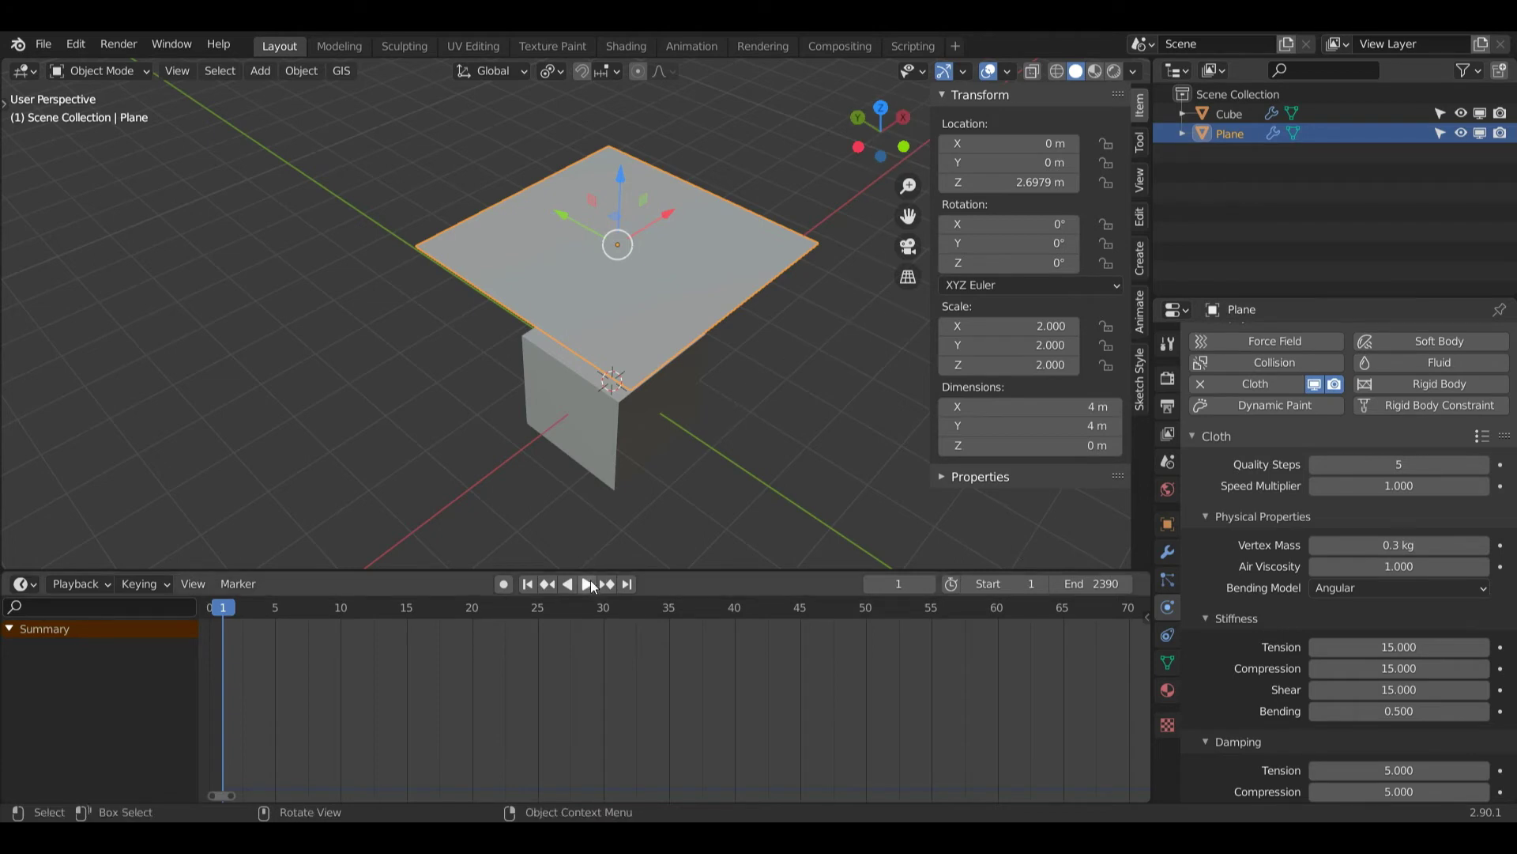
Switch the bottom editor area to the Timeline.
click(28, 586)
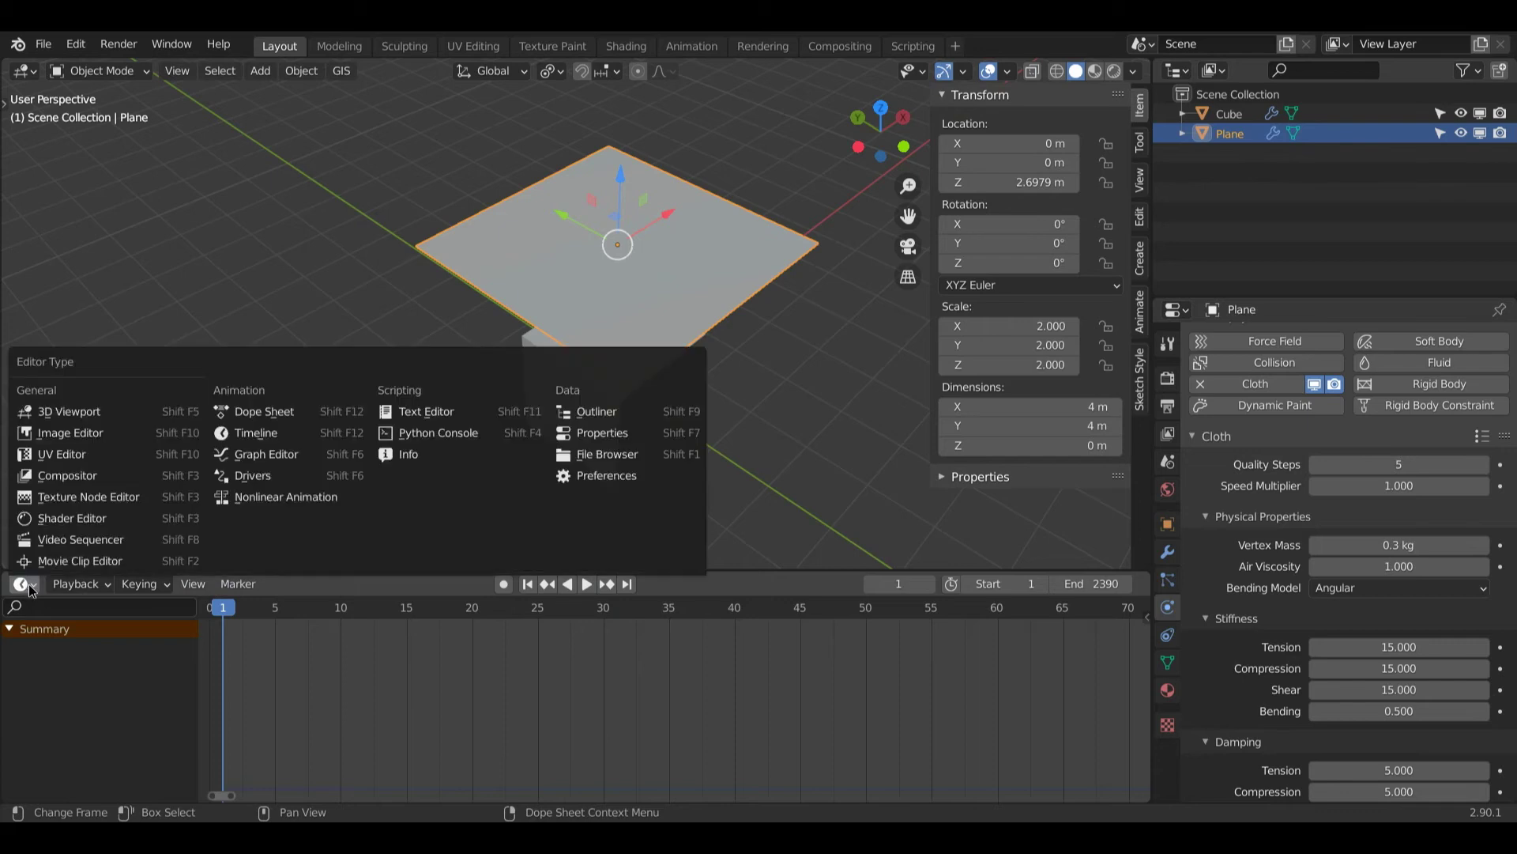
click(28, 586)
click(28, 586)
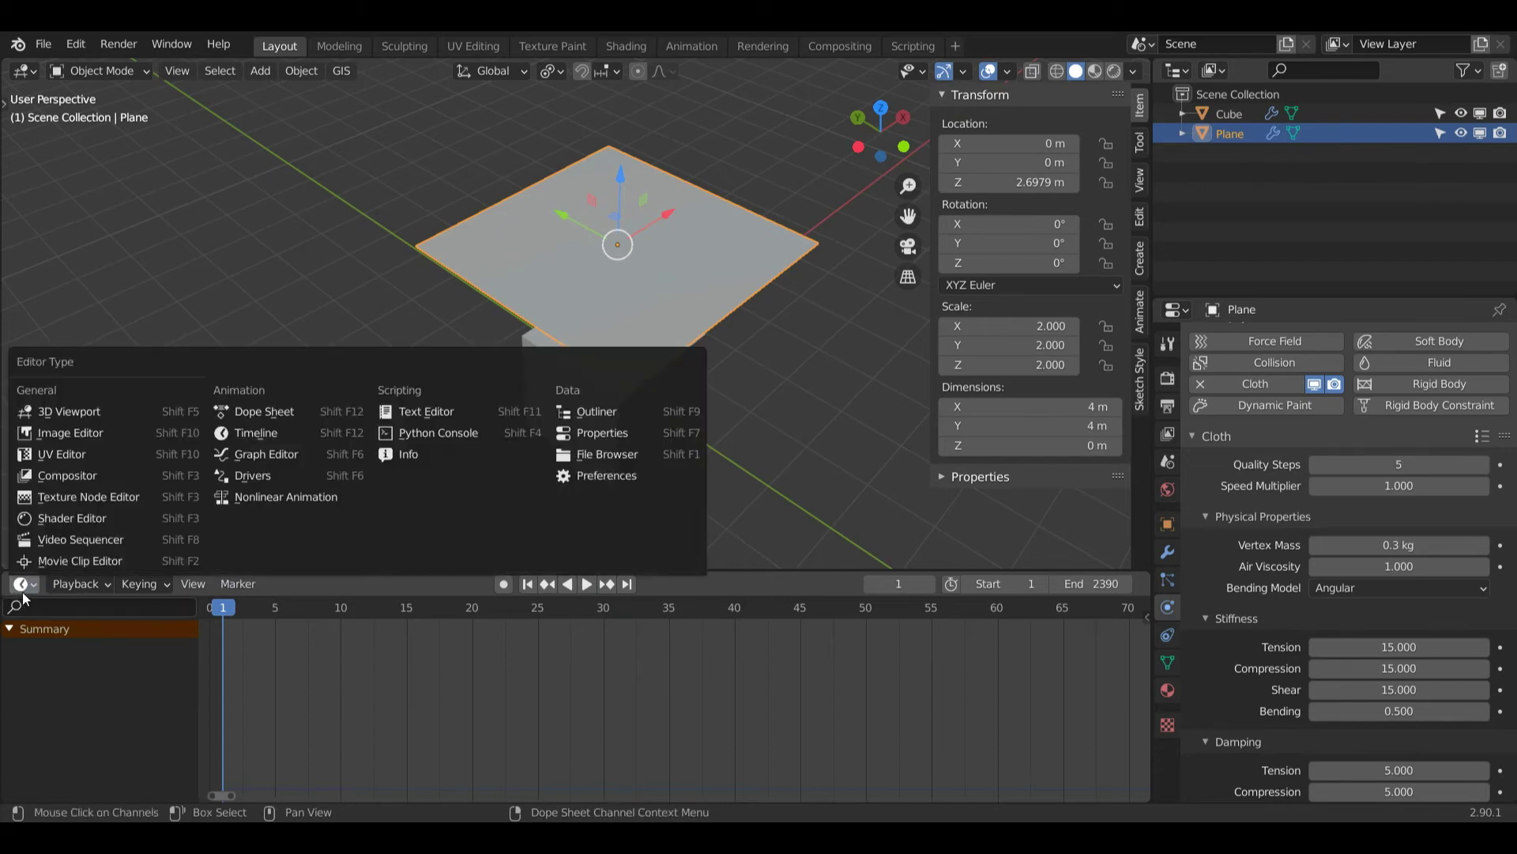
click(266, 434)
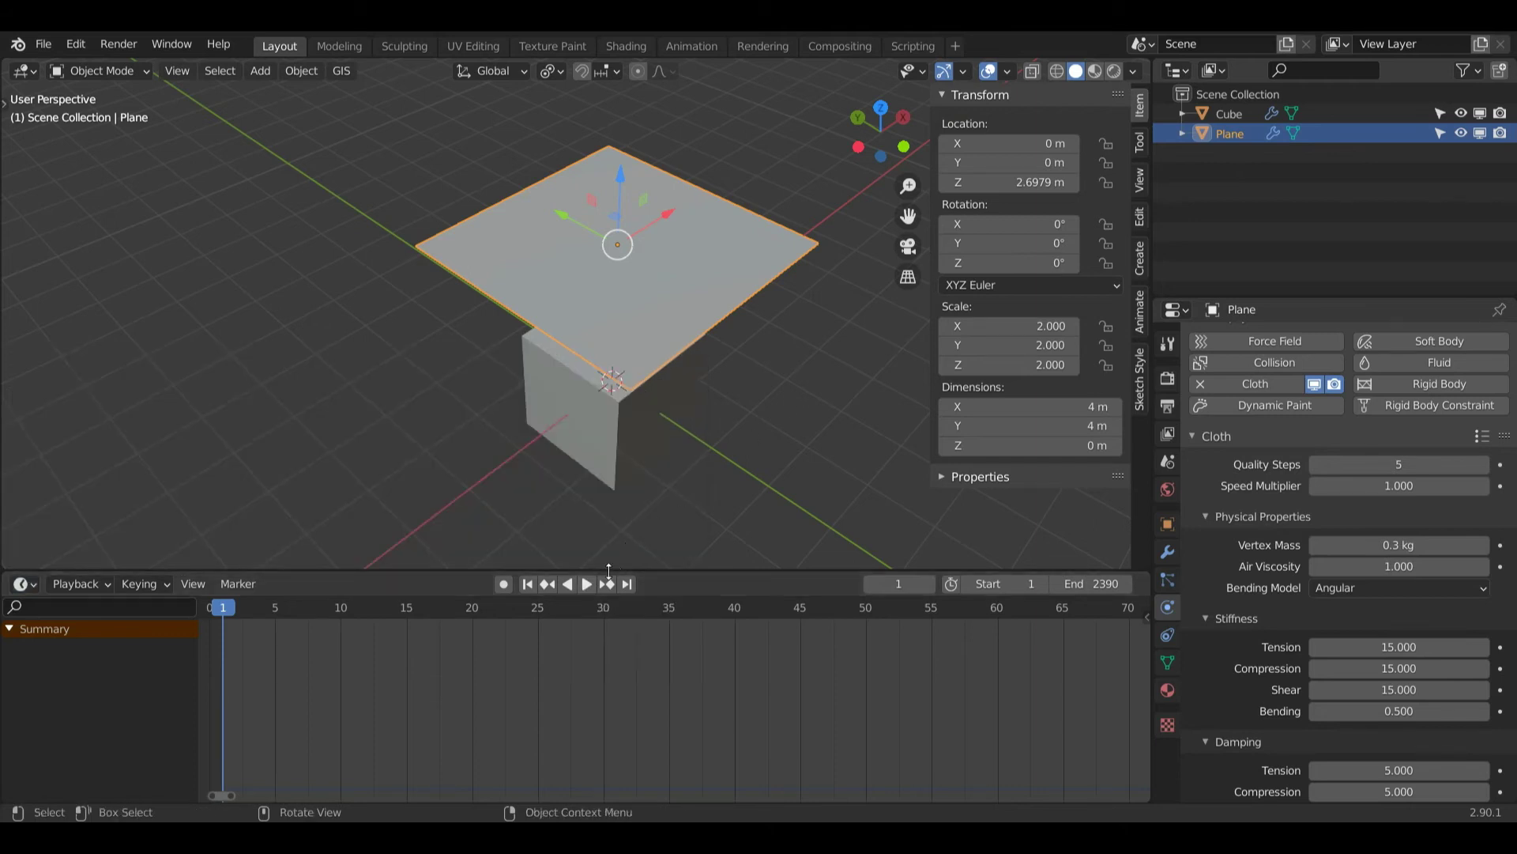
Play the cloth simulation and stop it at frame 269 with the cloth draped.
click(588, 585)
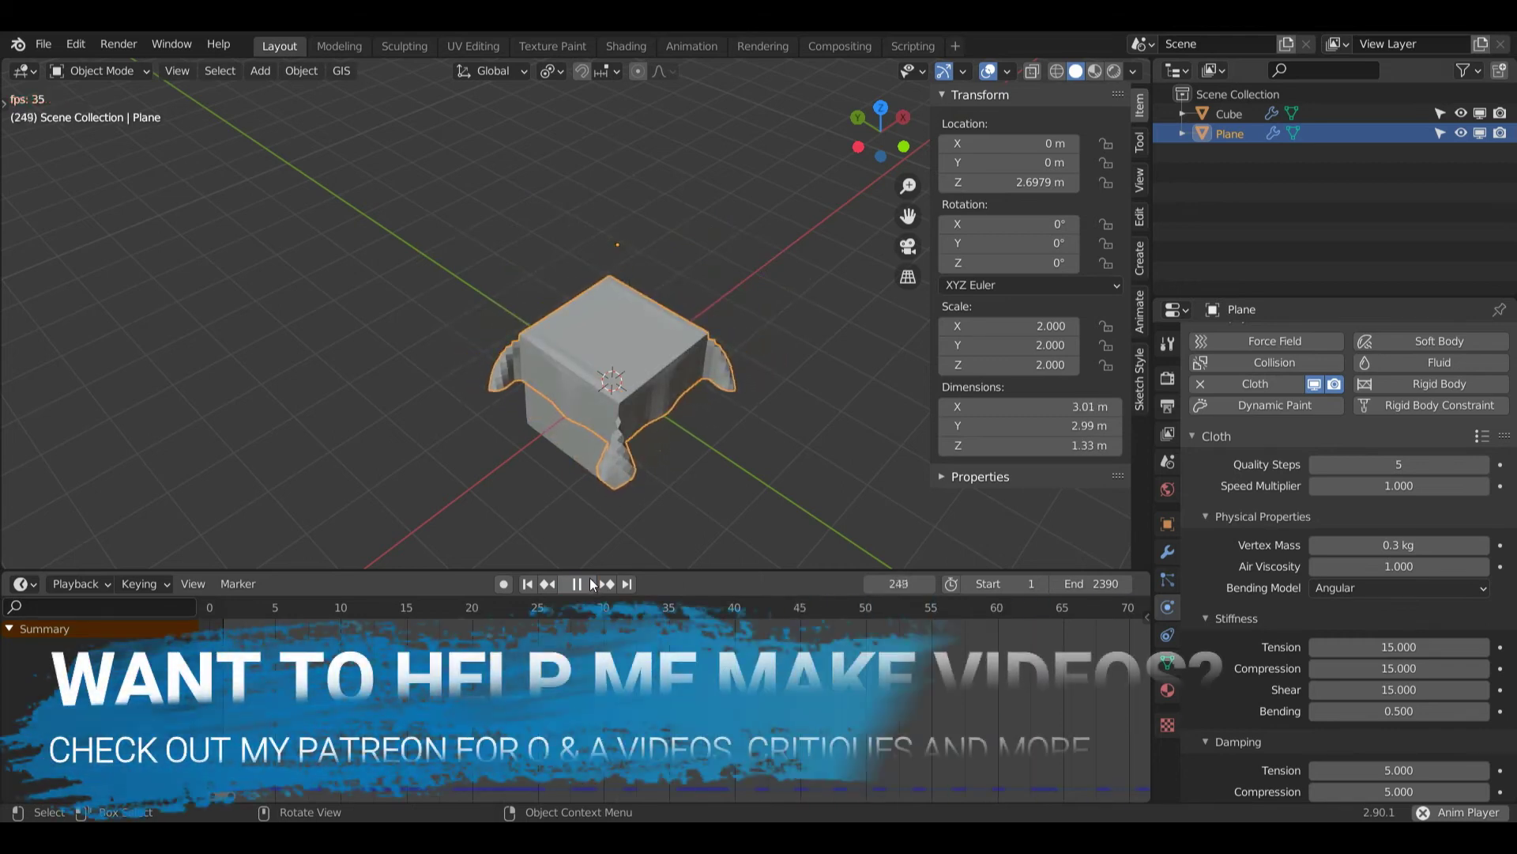
key(space)
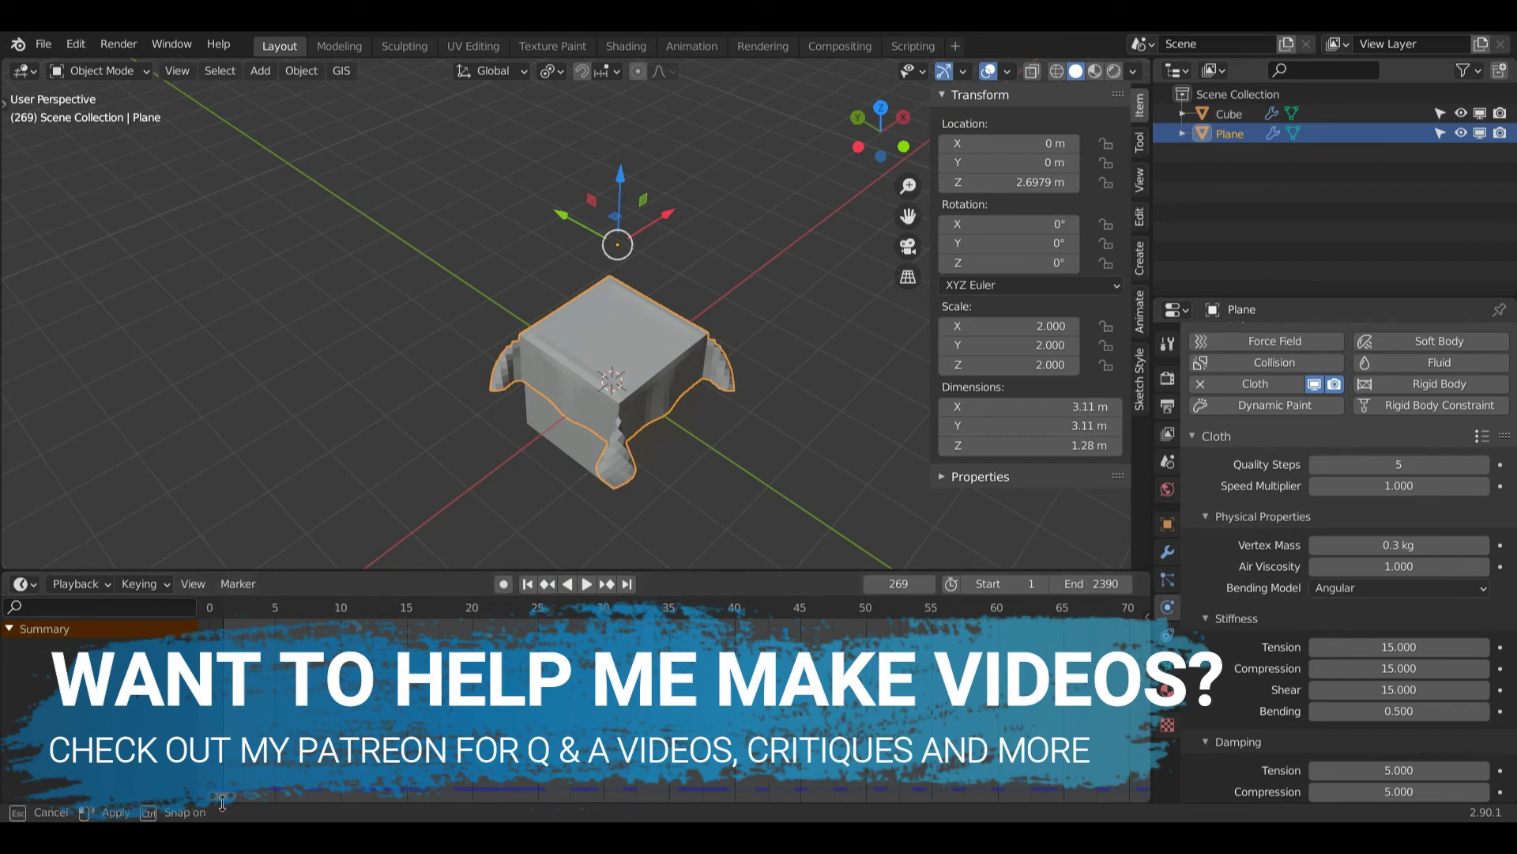
drag(880, 135, 879, 117)
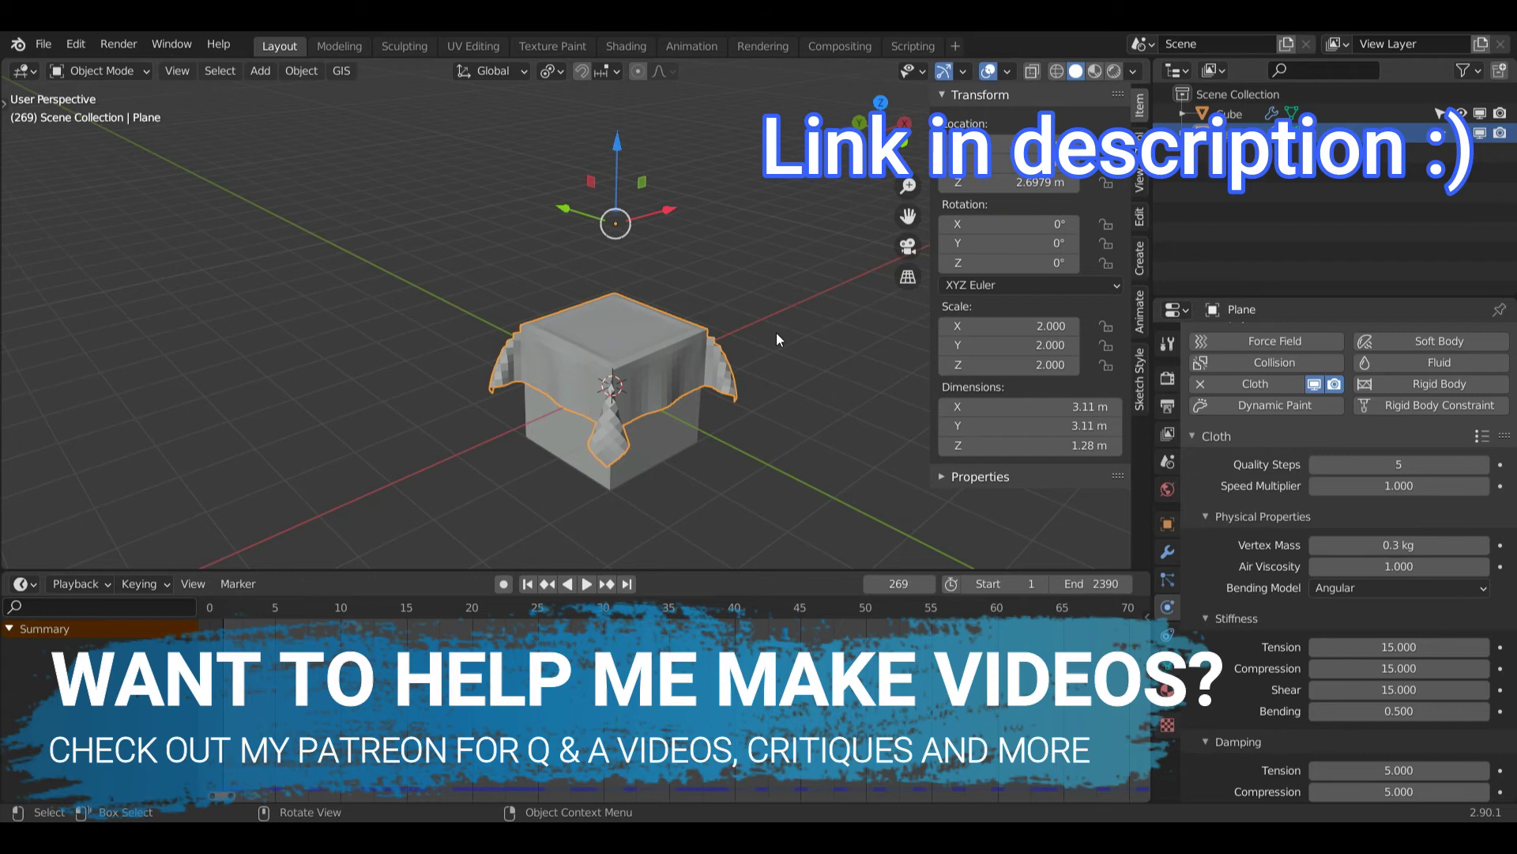
drag(881, 130, 860, 131)
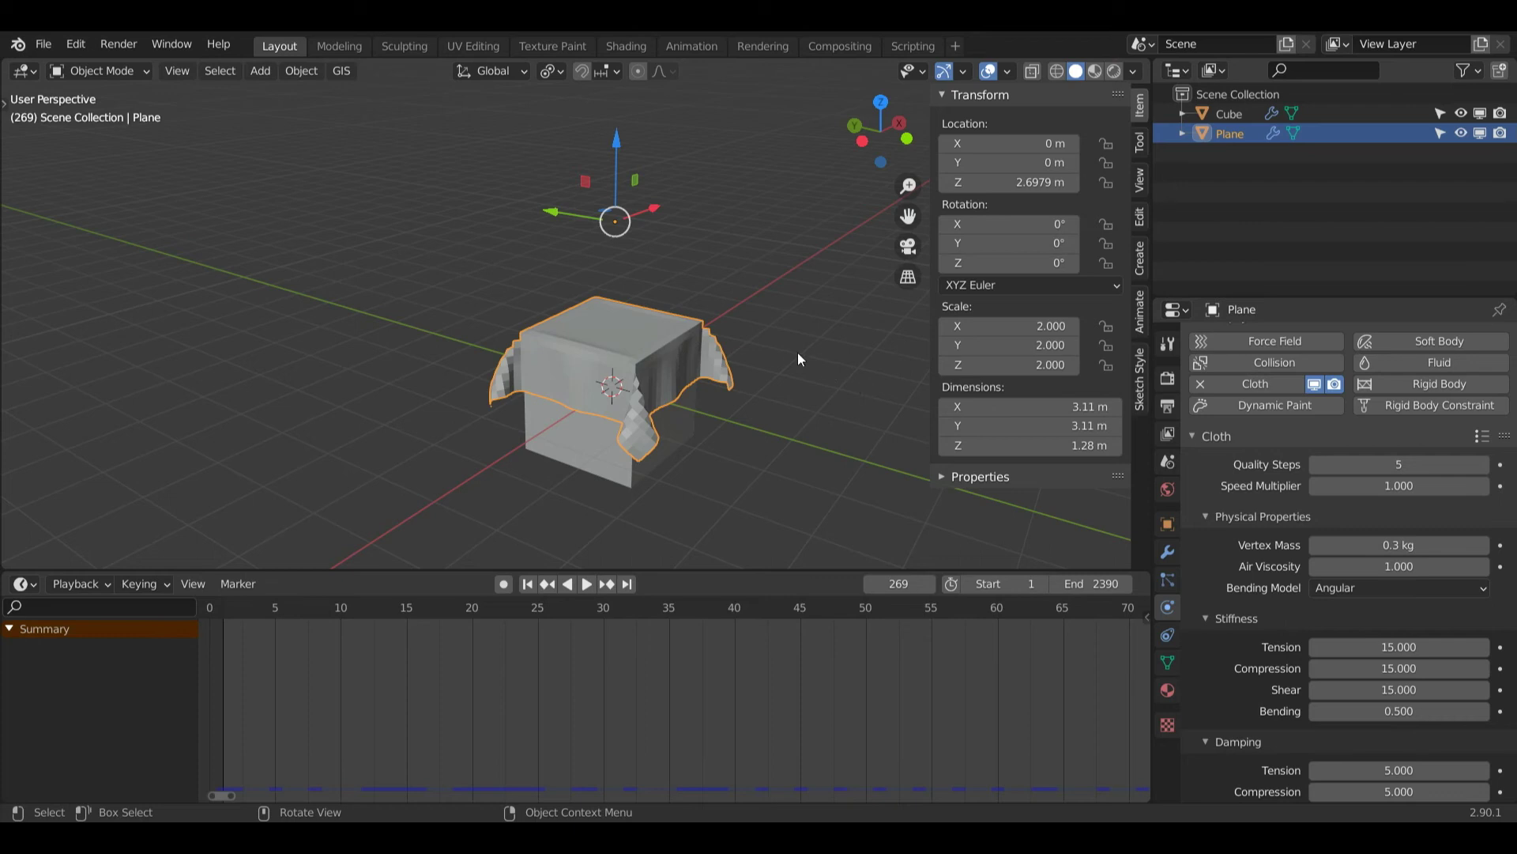
Shade the cloth smooth and apply its Cloth modifier permanently.
right_click(799, 352)
click(799, 353)
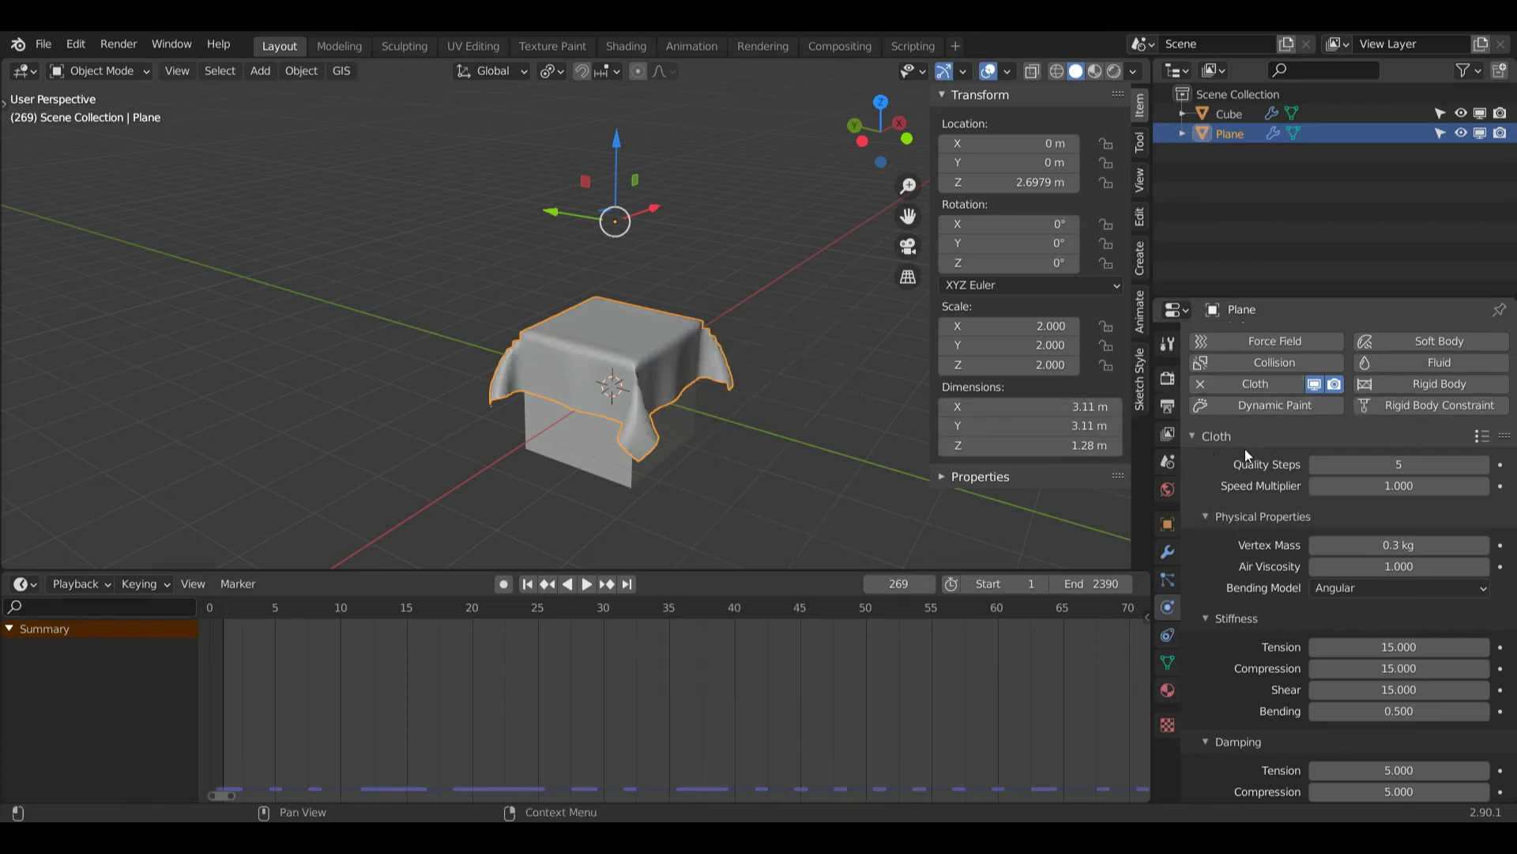
click(1167, 556)
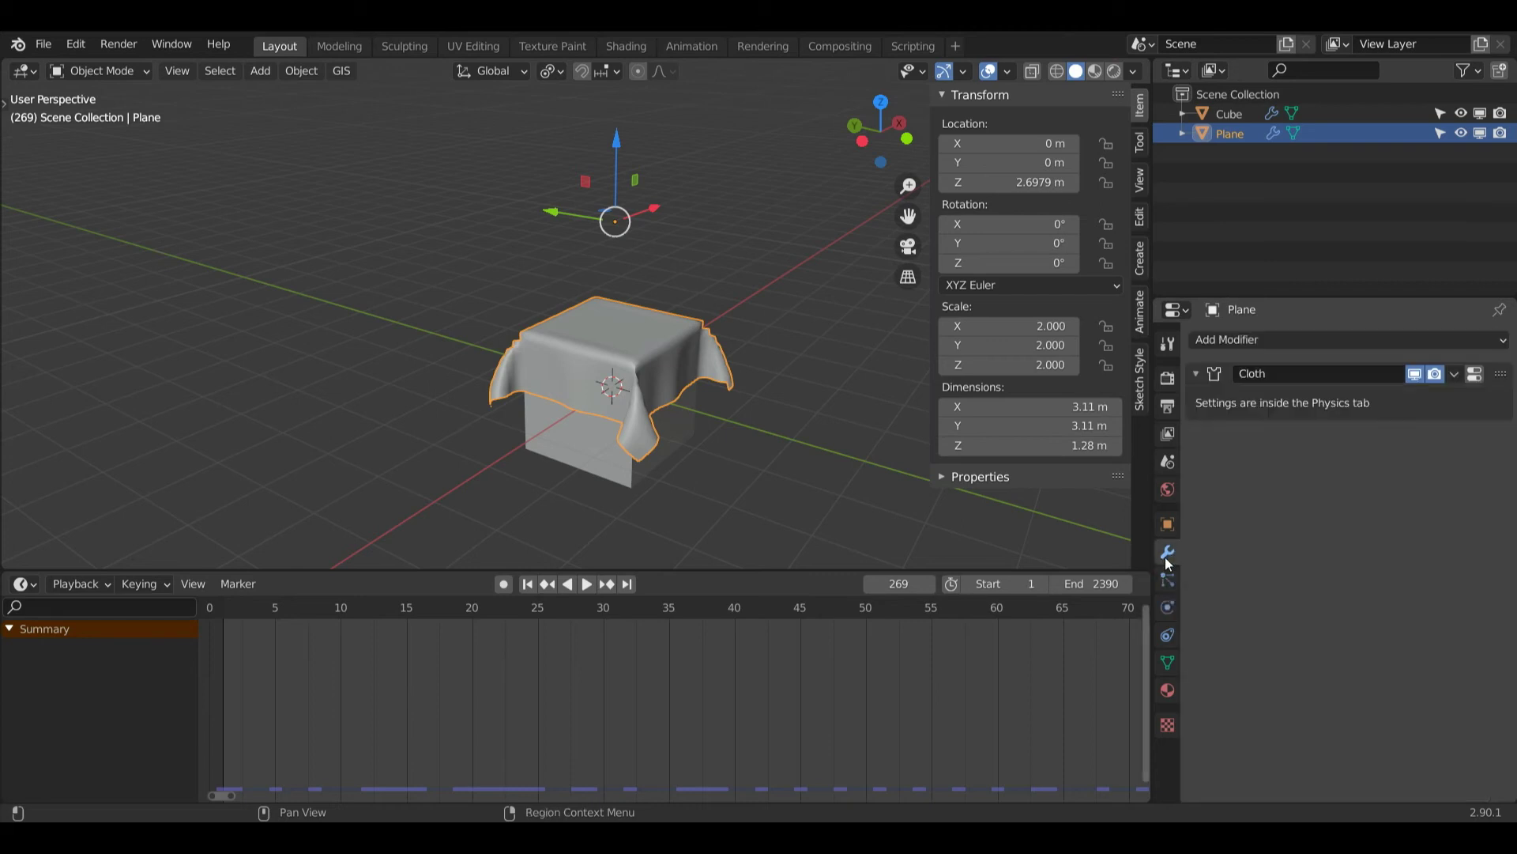
click(1459, 374)
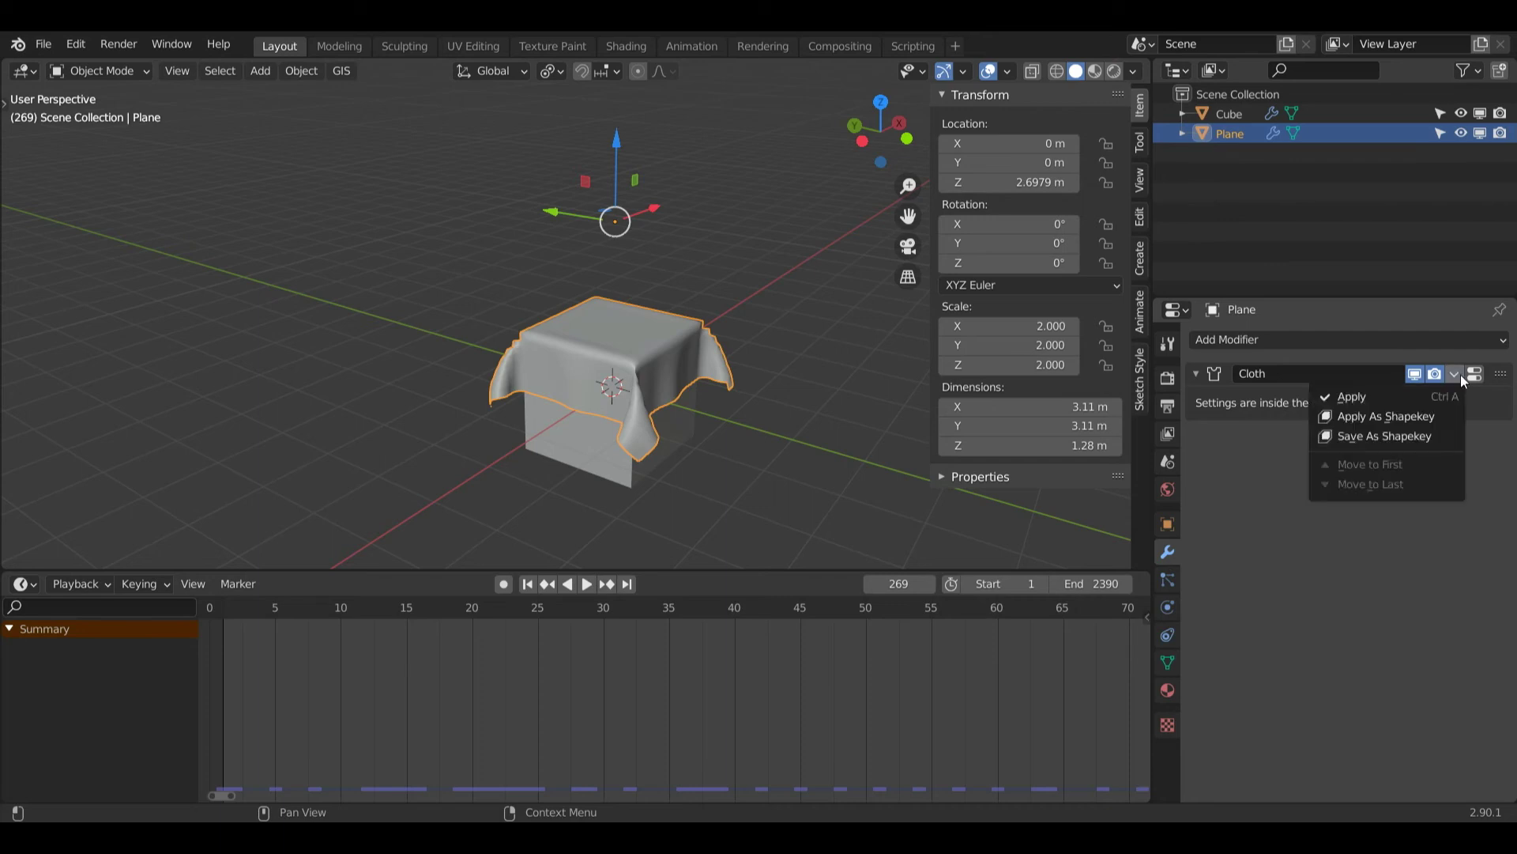
click(1378, 396)
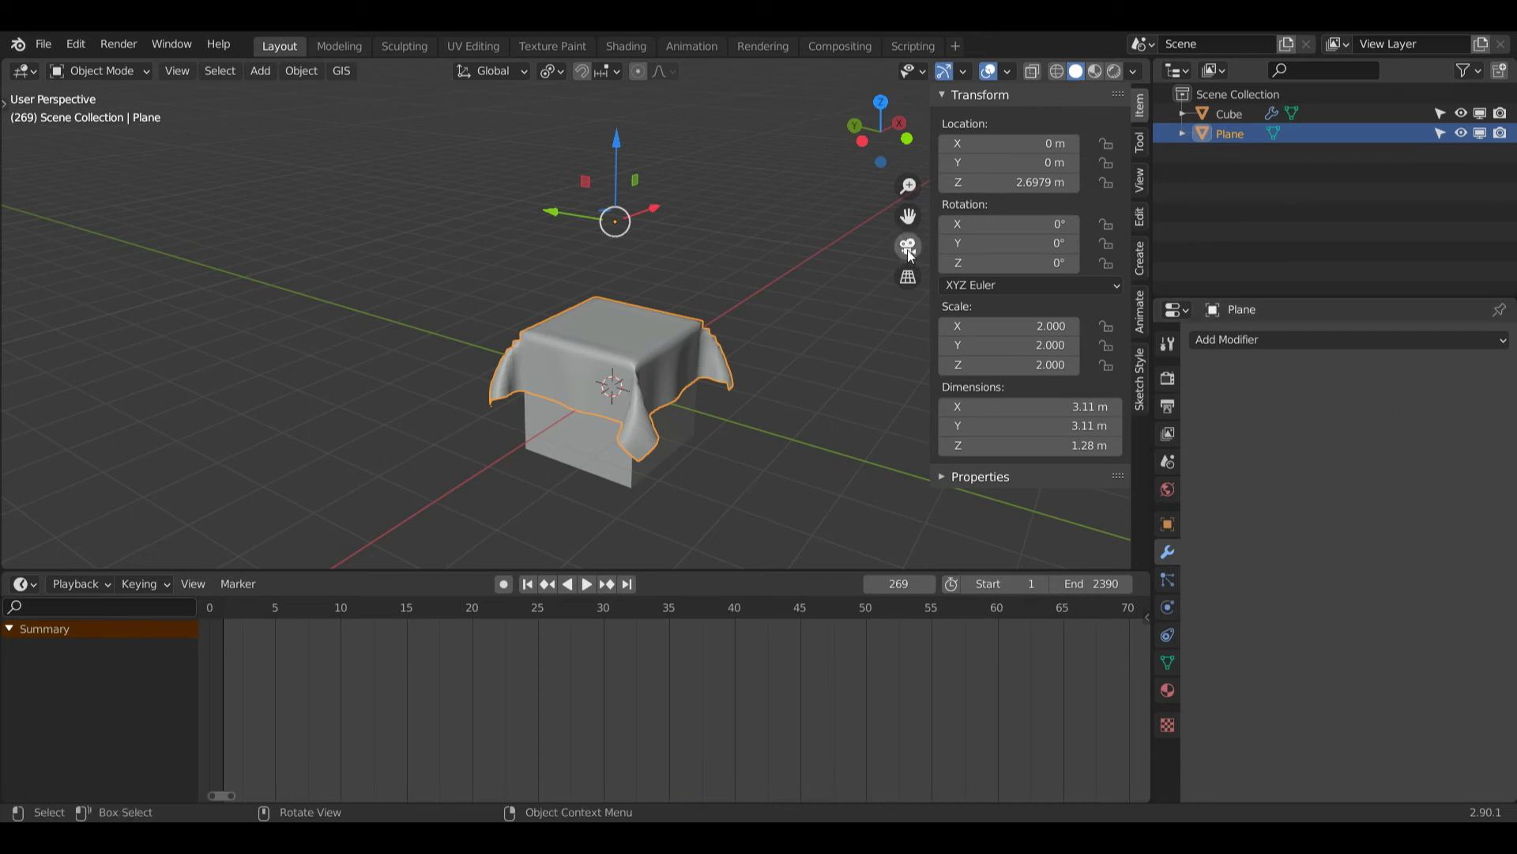
Scrub the timeline through frames 25, 19 and 29 to confirm the shape stays fixed.
click(531, 614)
click(344, 618)
click(263, 602)
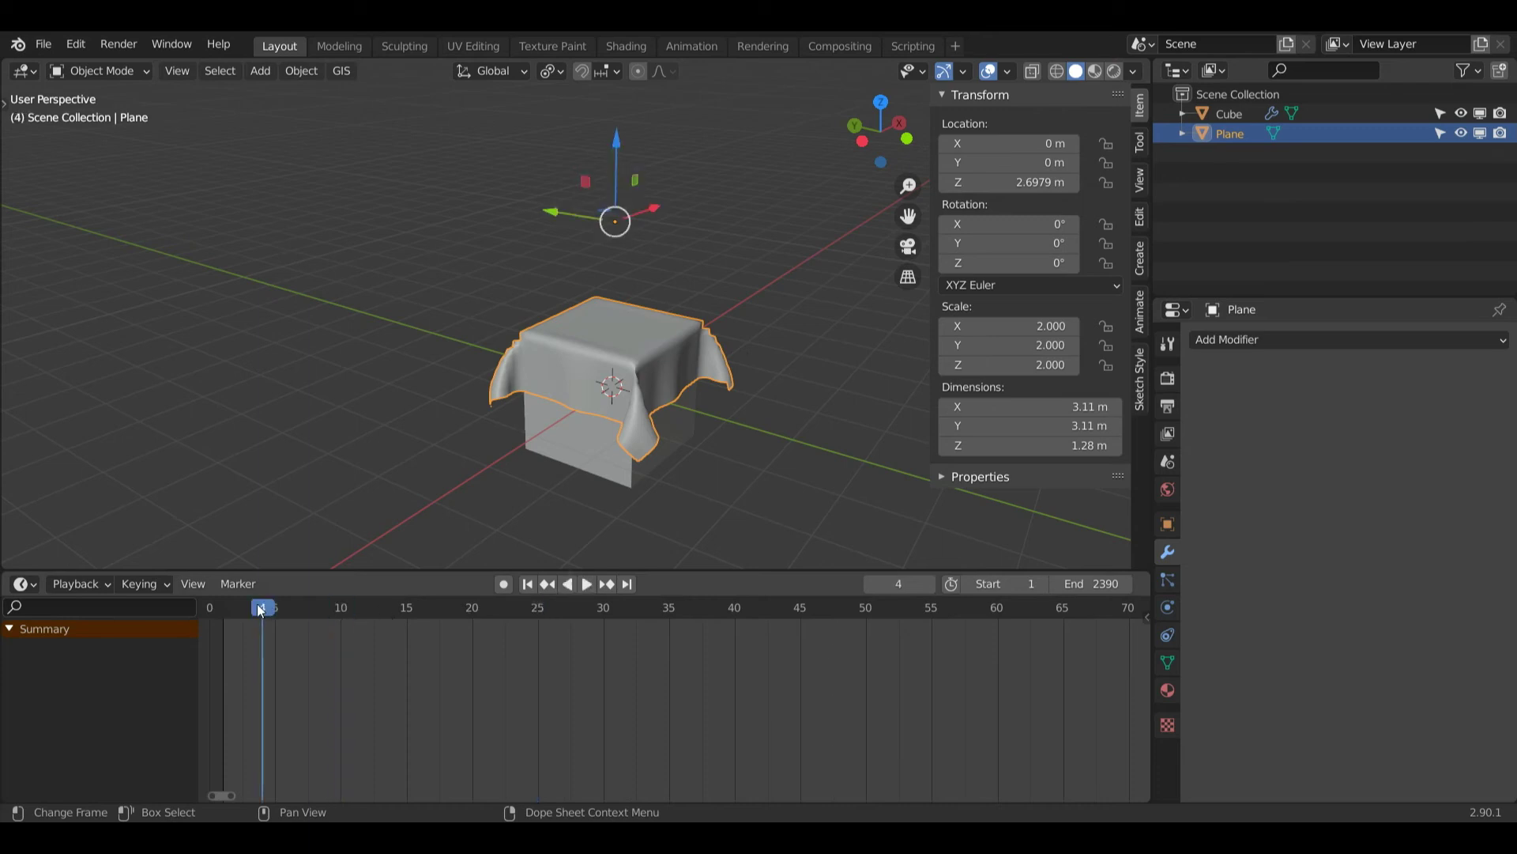
click(459, 621)
click(590, 609)
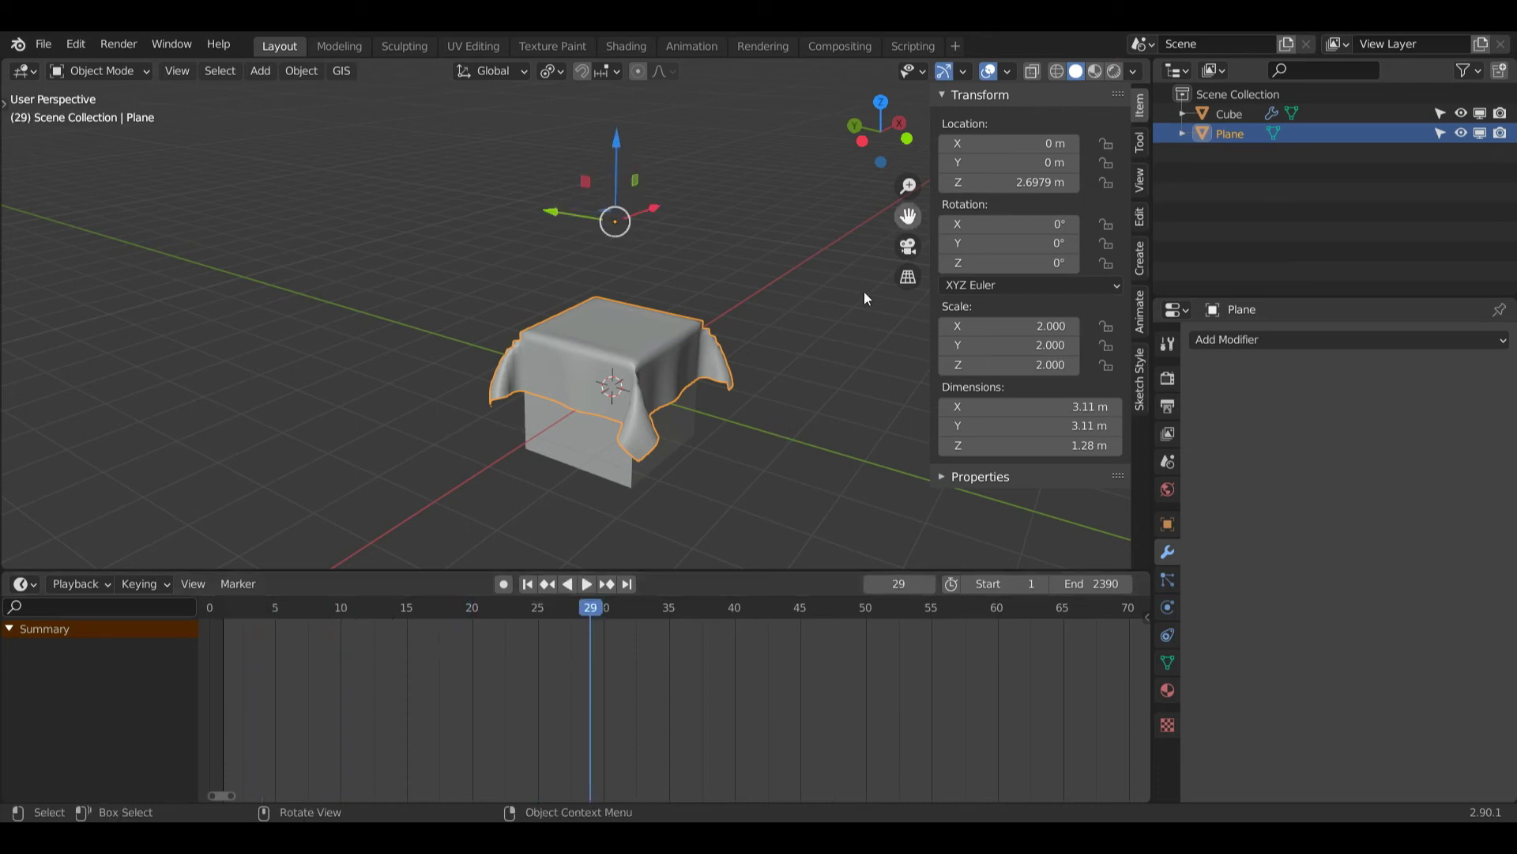
drag(901, 136, 818, 139)
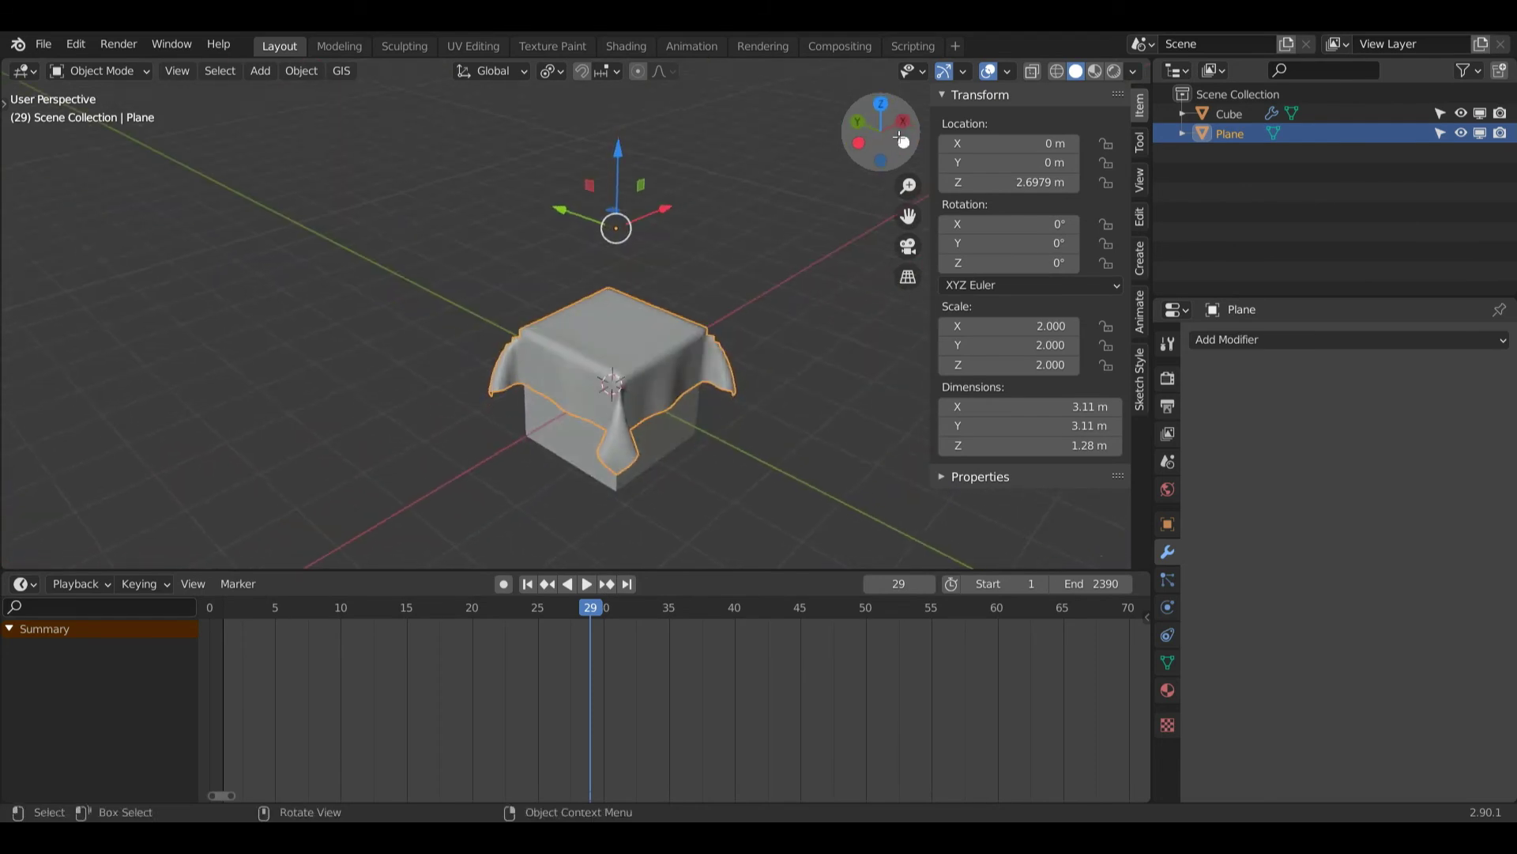
Add a Subdivision Surface modifier to the cloth with Levels Viewport 2.
click(1255, 339)
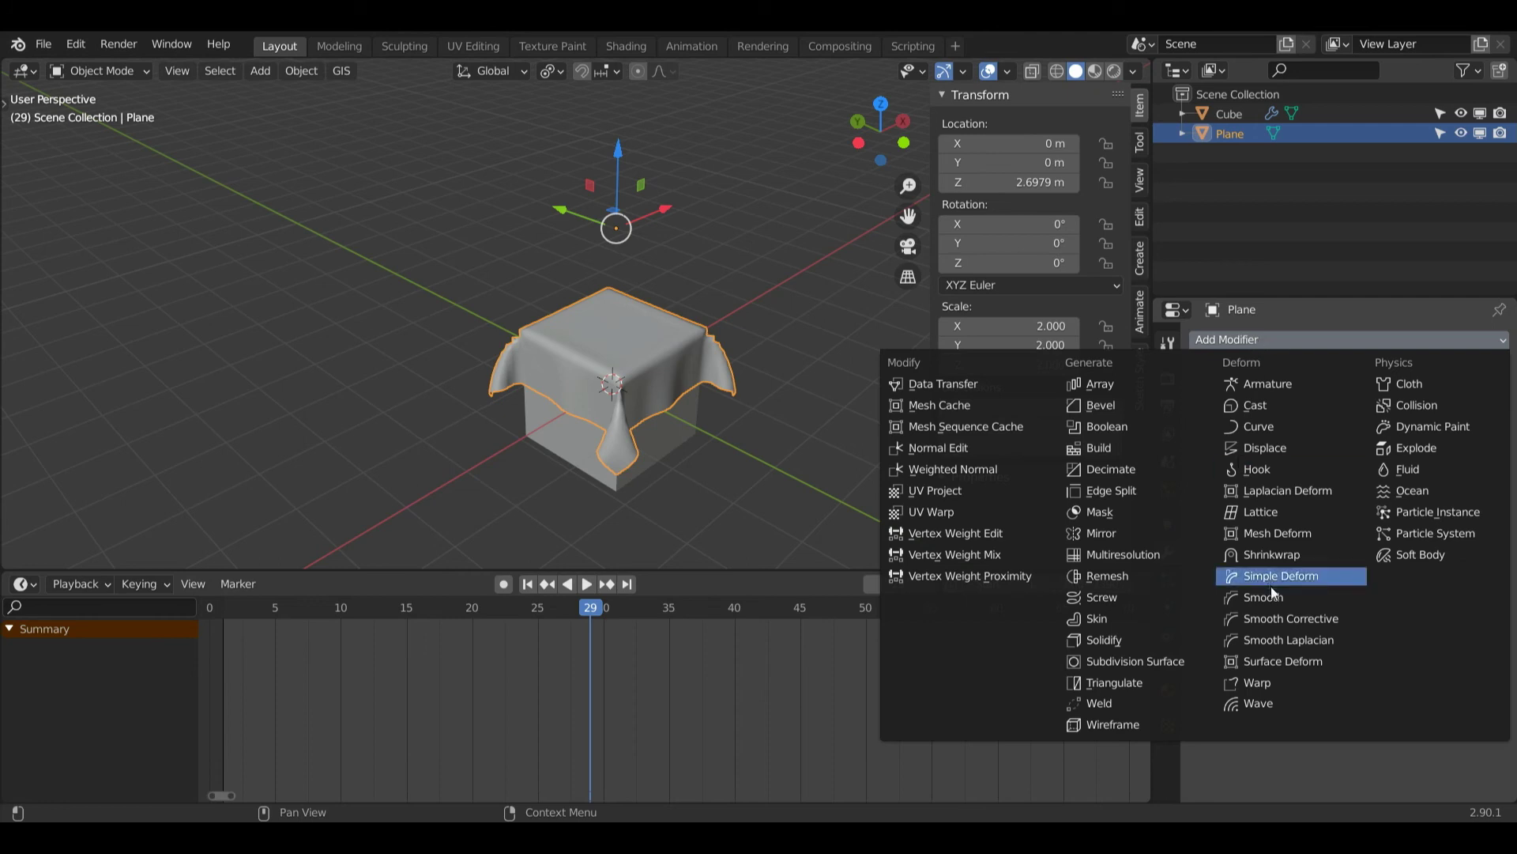
click(1146, 661)
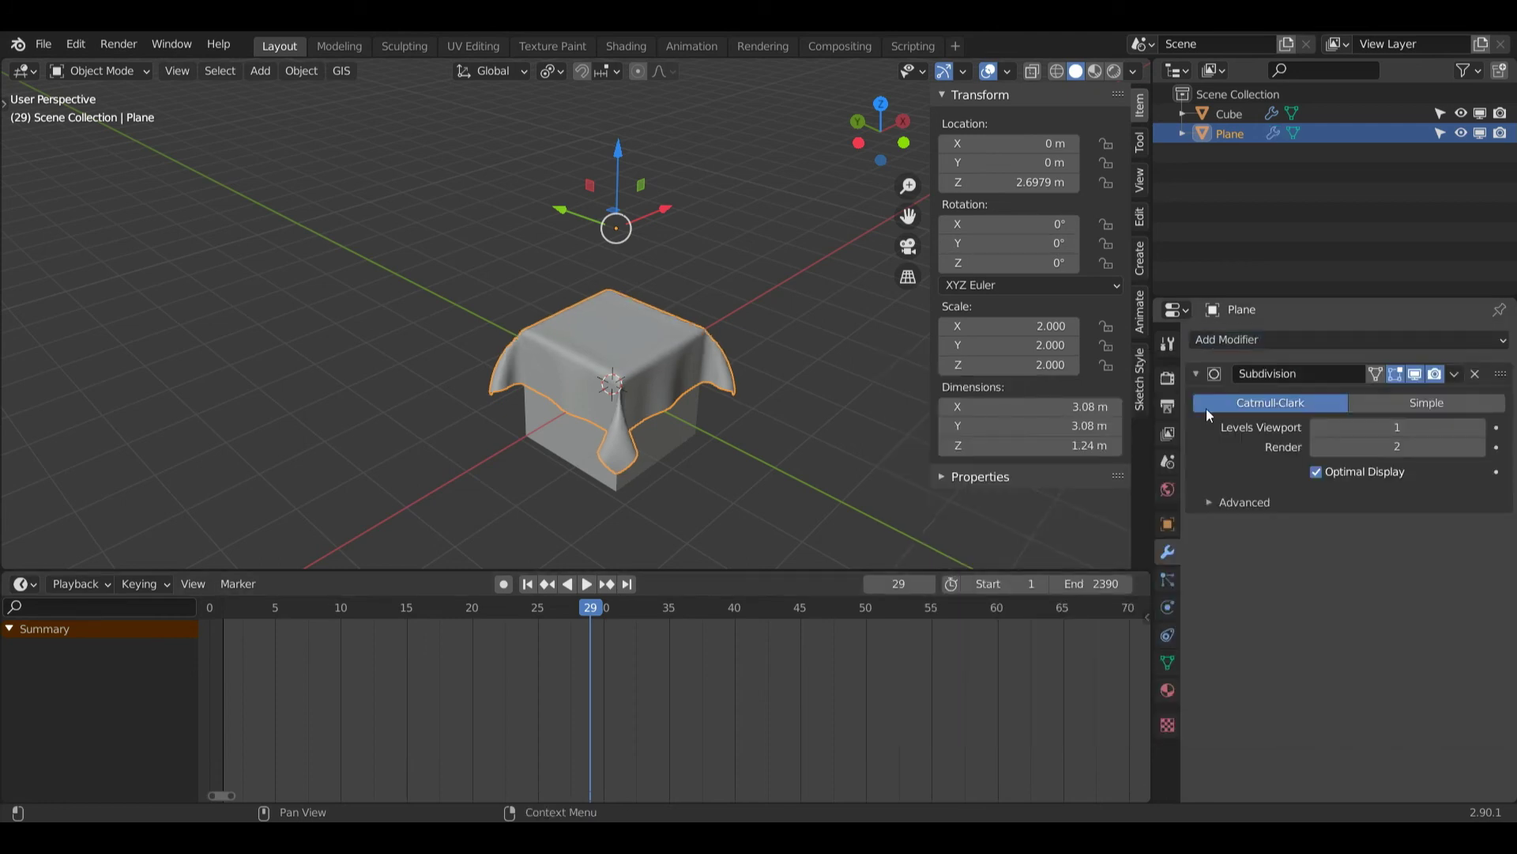
click(1483, 427)
mouse_move(879, 133)
mouse_down()
mouse_move(818, 141)
mouse_move(897, 138)
mouse_up()
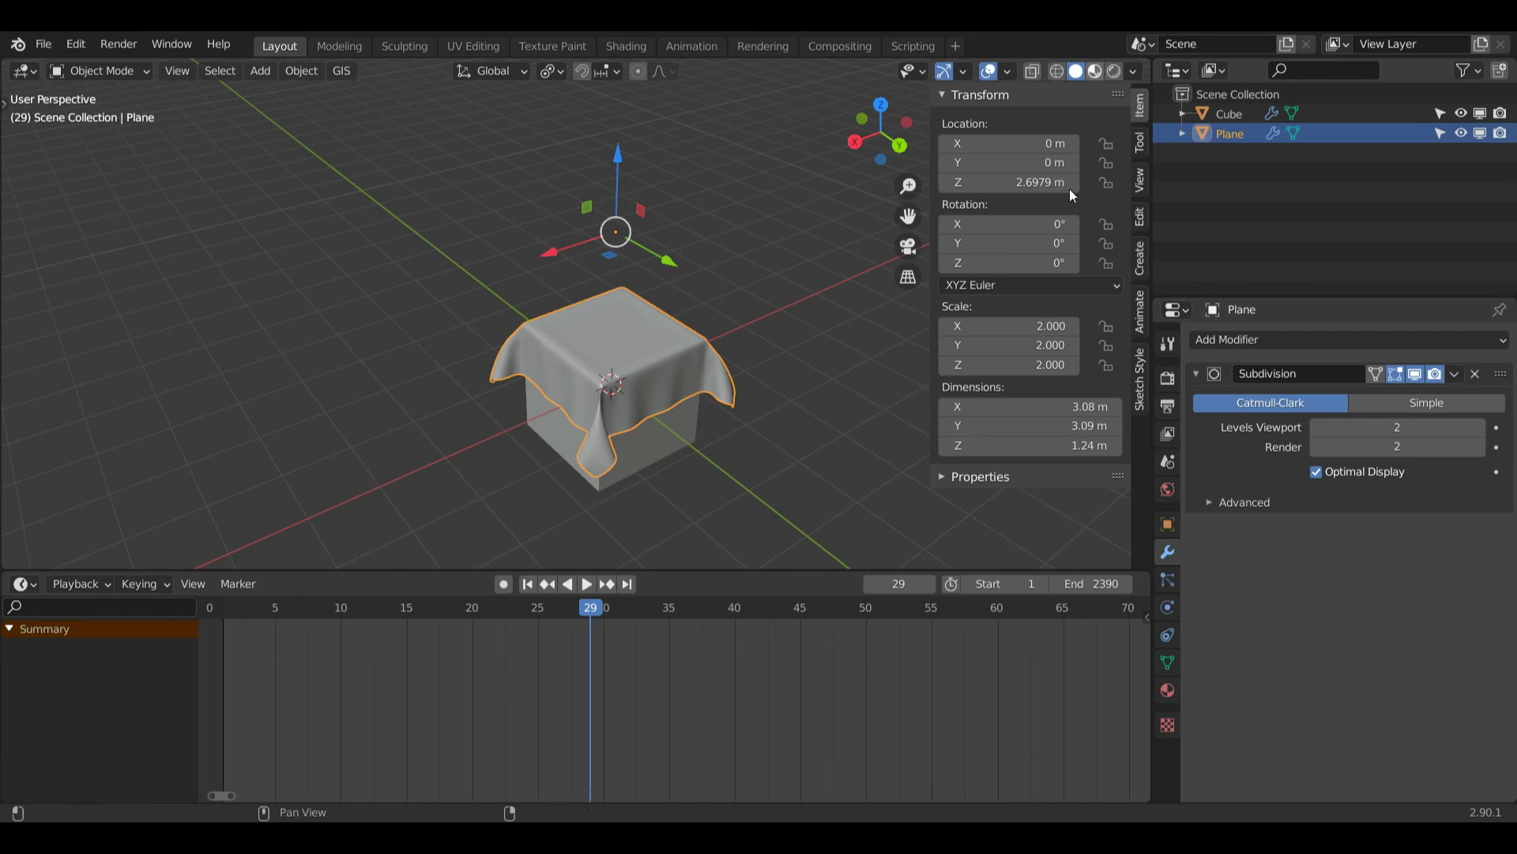
Create a new material on the cloth with a grey base colour, then select the cube.
click(1167, 690)
click(1292, 410)
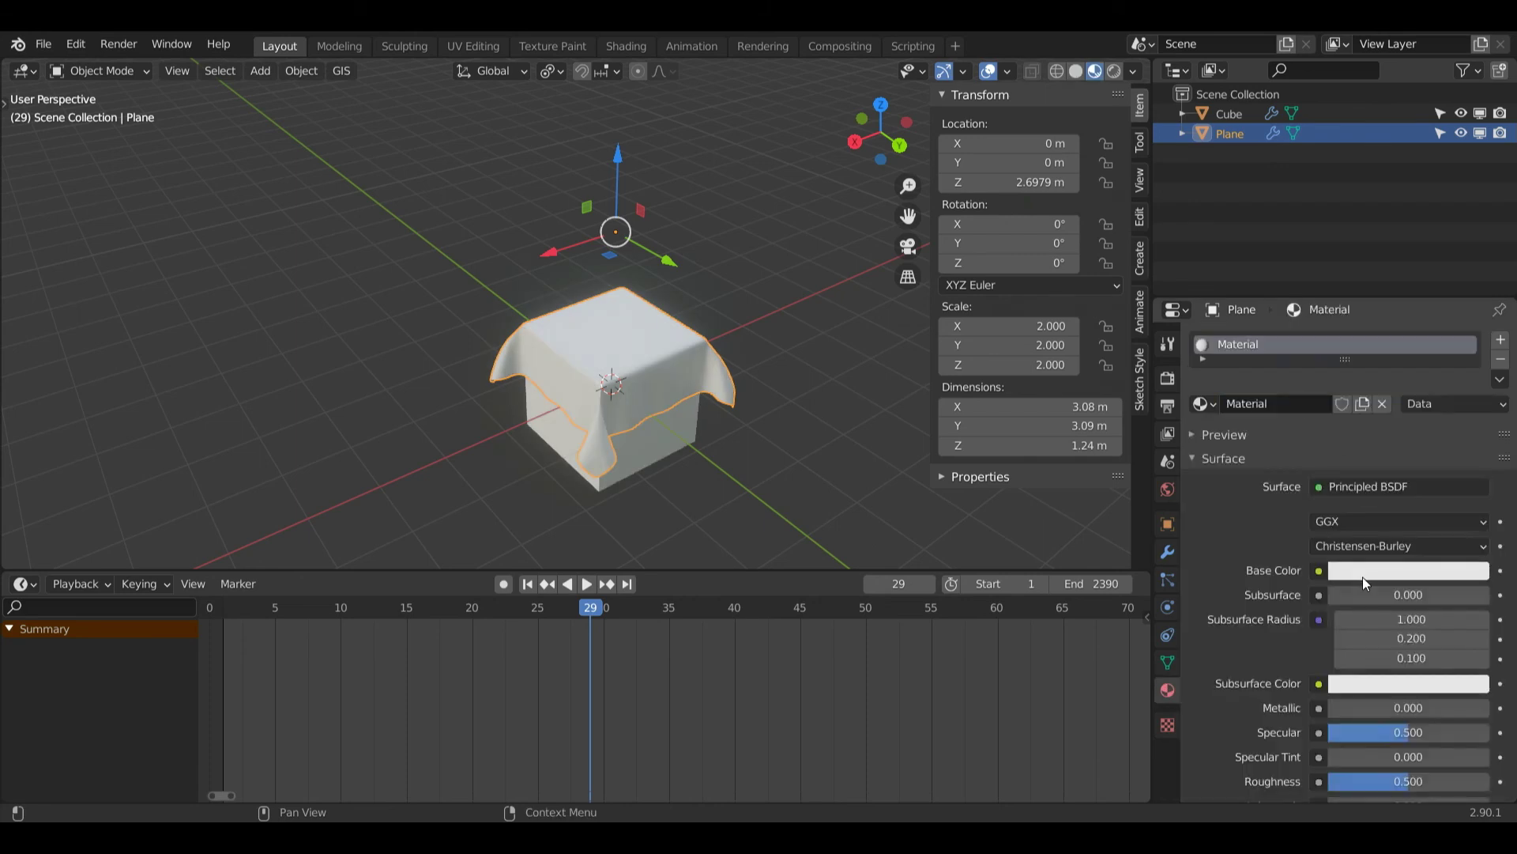
click(1362, 577)
drag(1471, 370, 1473, 380)
click(860, 291)
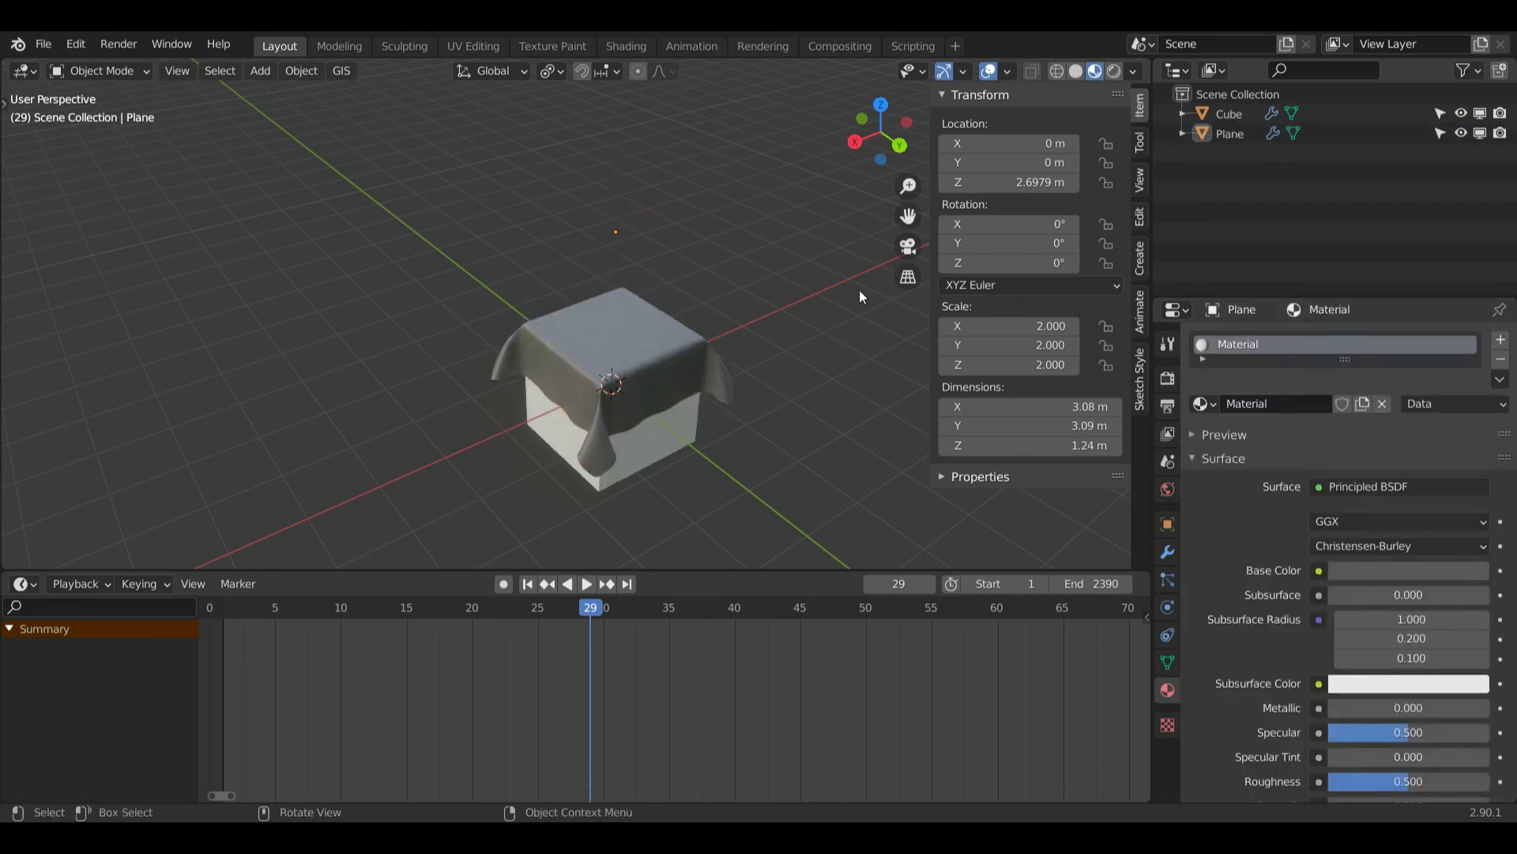
click(658, 373)
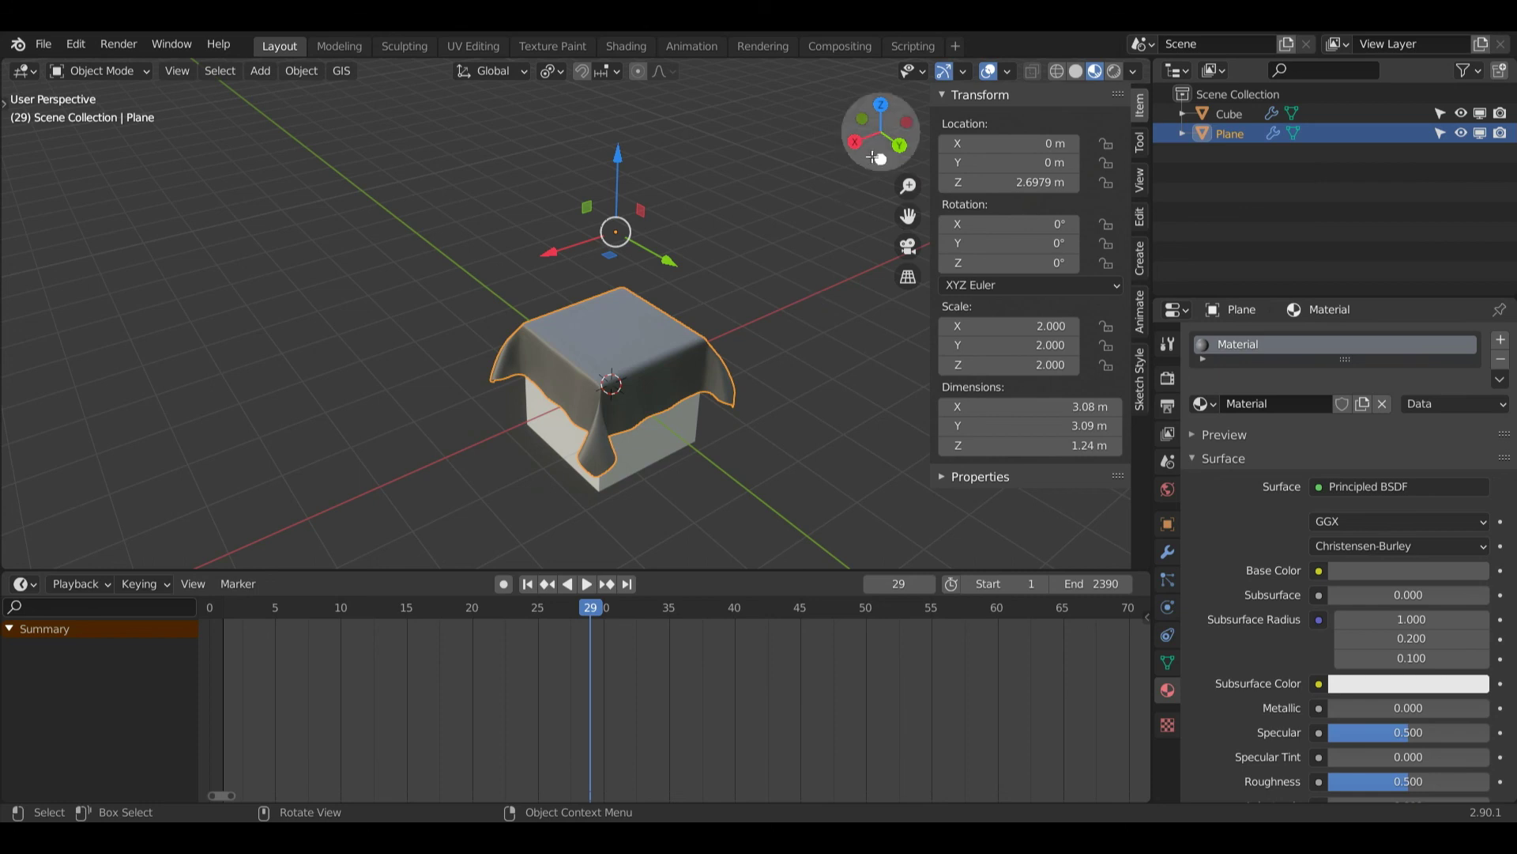
click(681, 433)
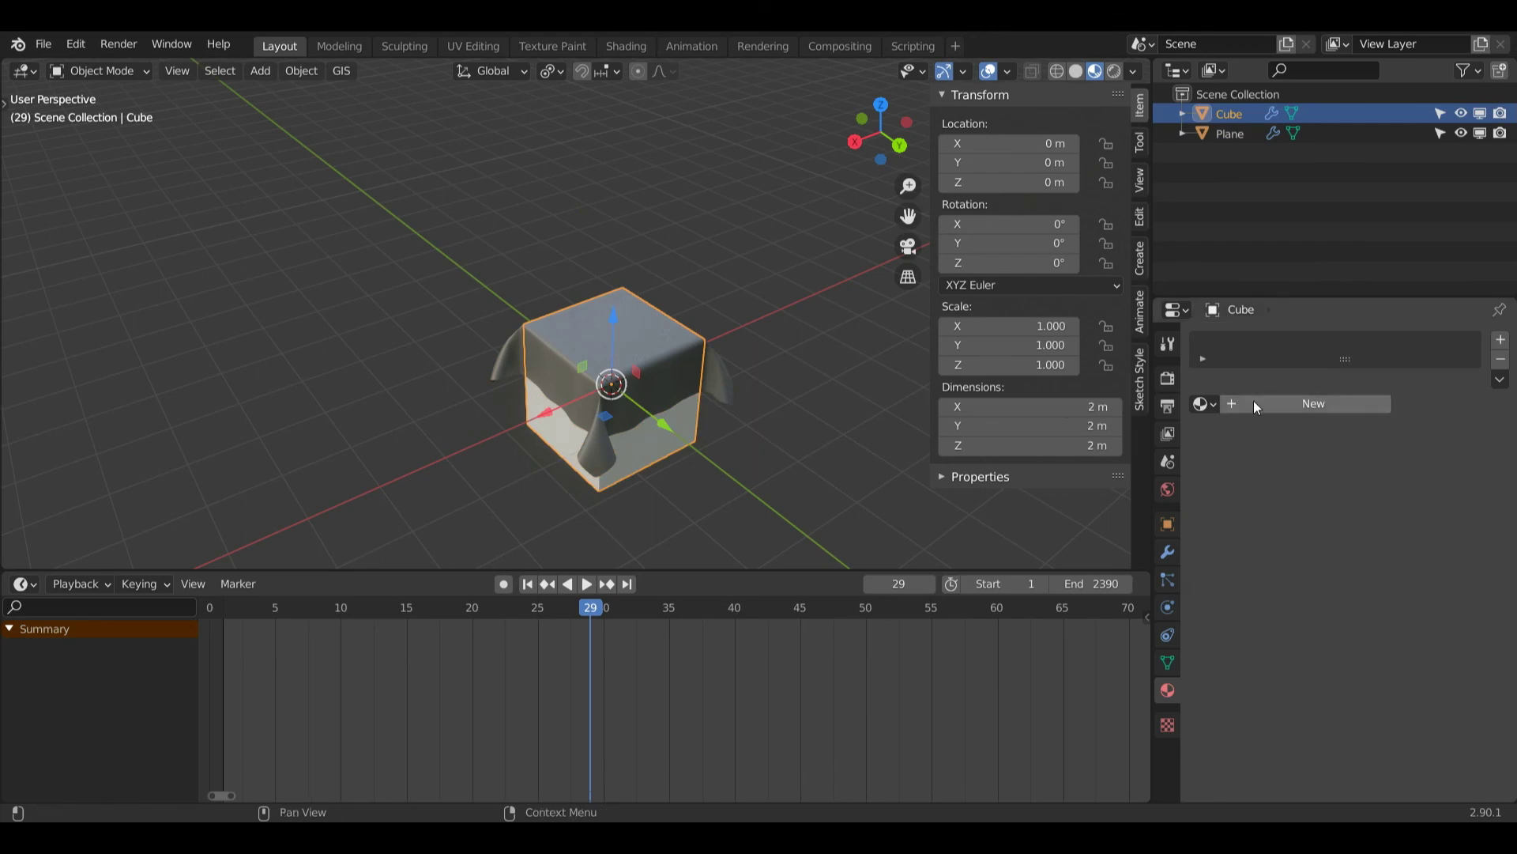